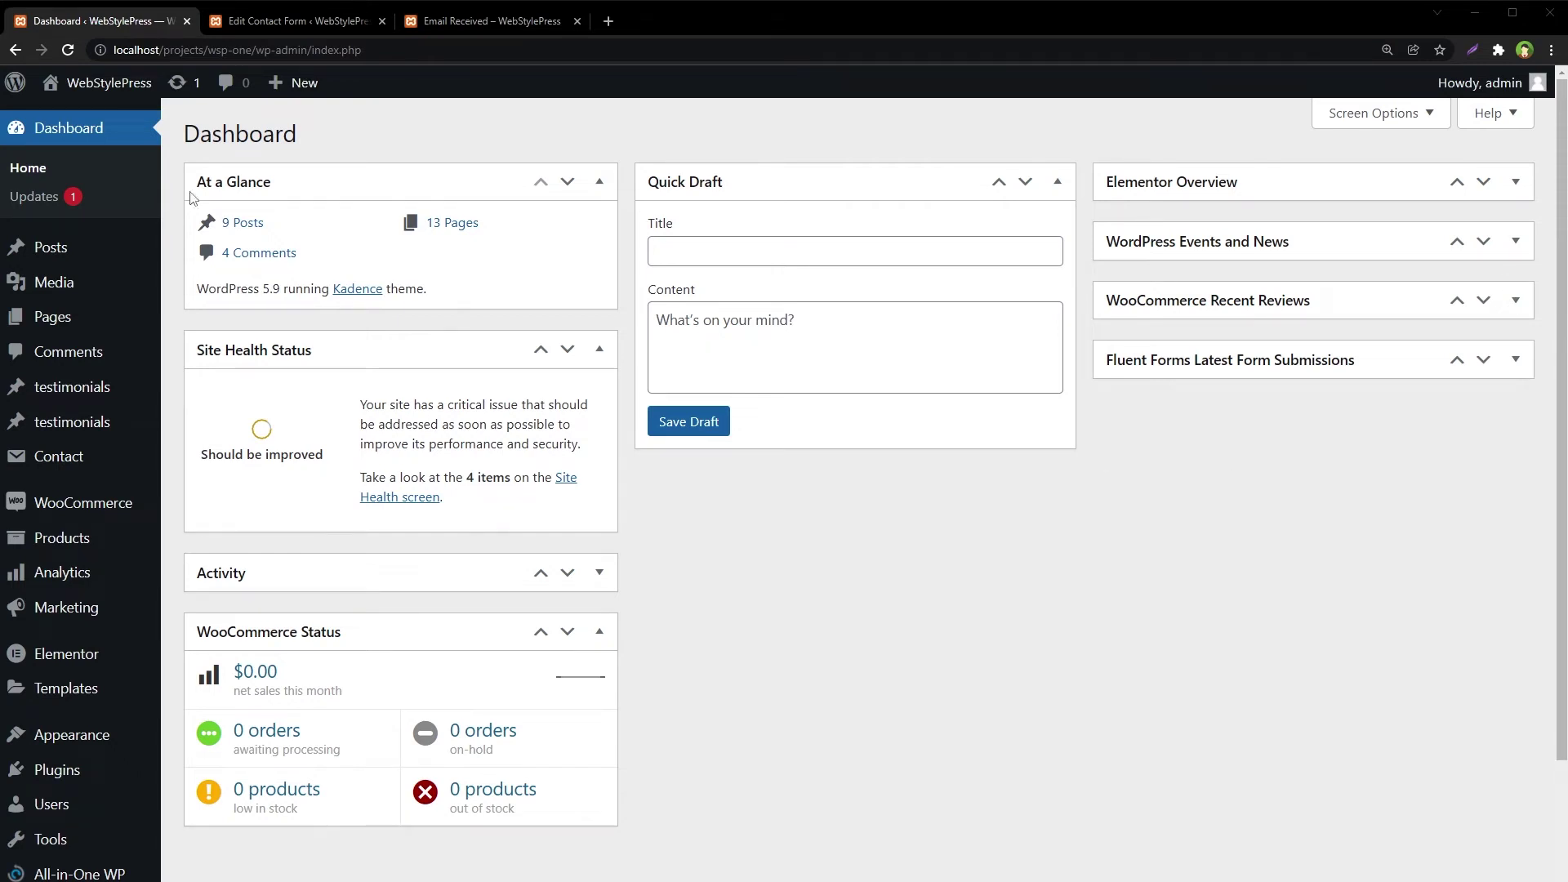
Review the Email Received thank-you message, then return to the WordPress admin dashboard.
key(ctrl+shift+Tab)
drag(312, 281, 1237, 292)
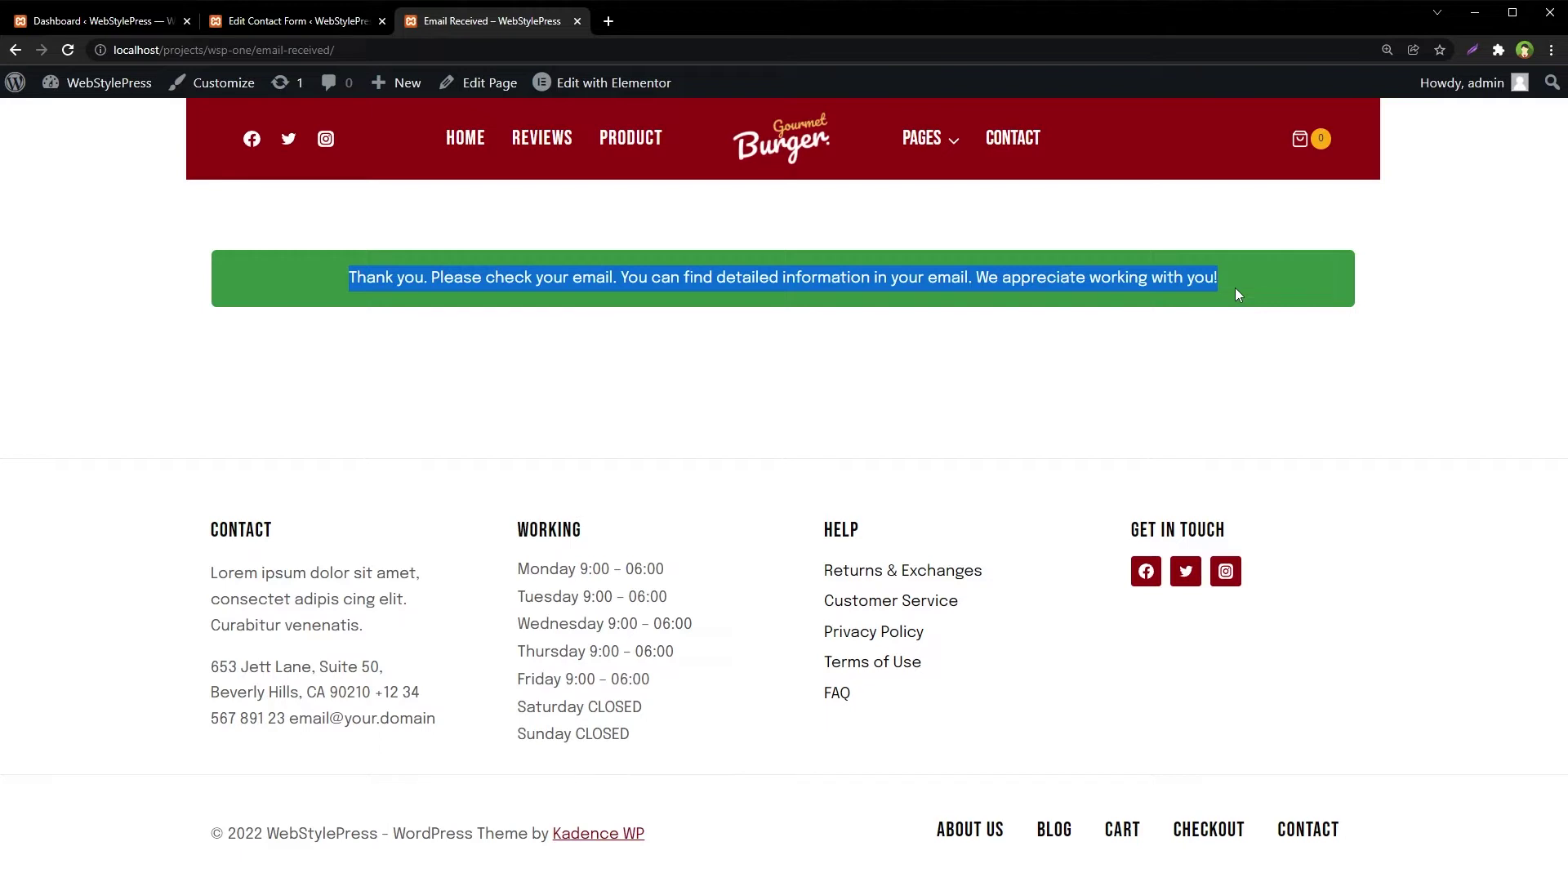
click(67, 21)
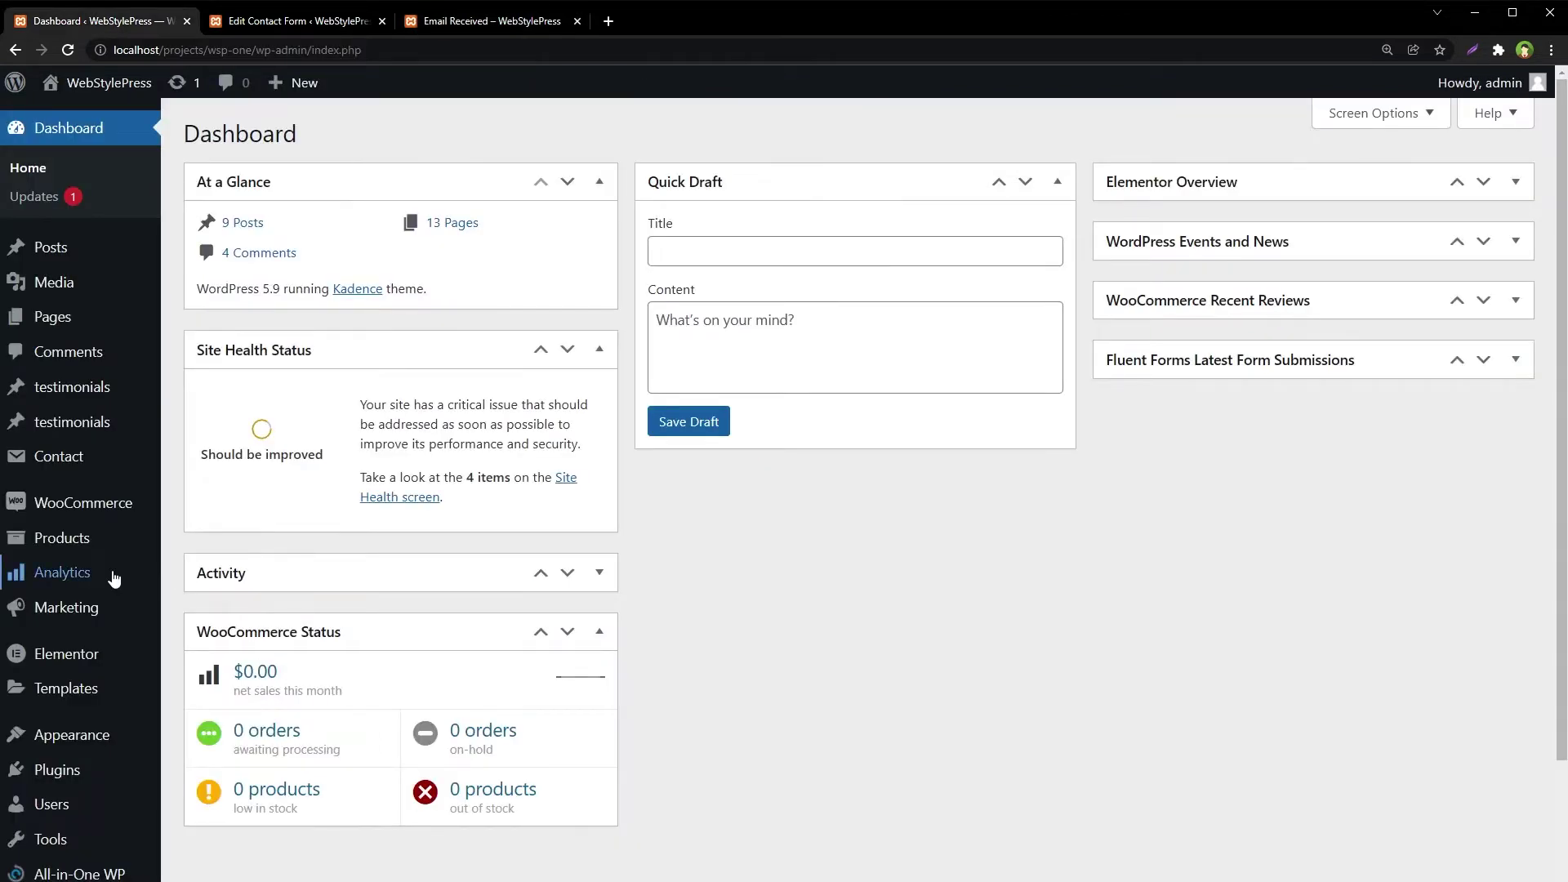
mouse_move(56, 769)
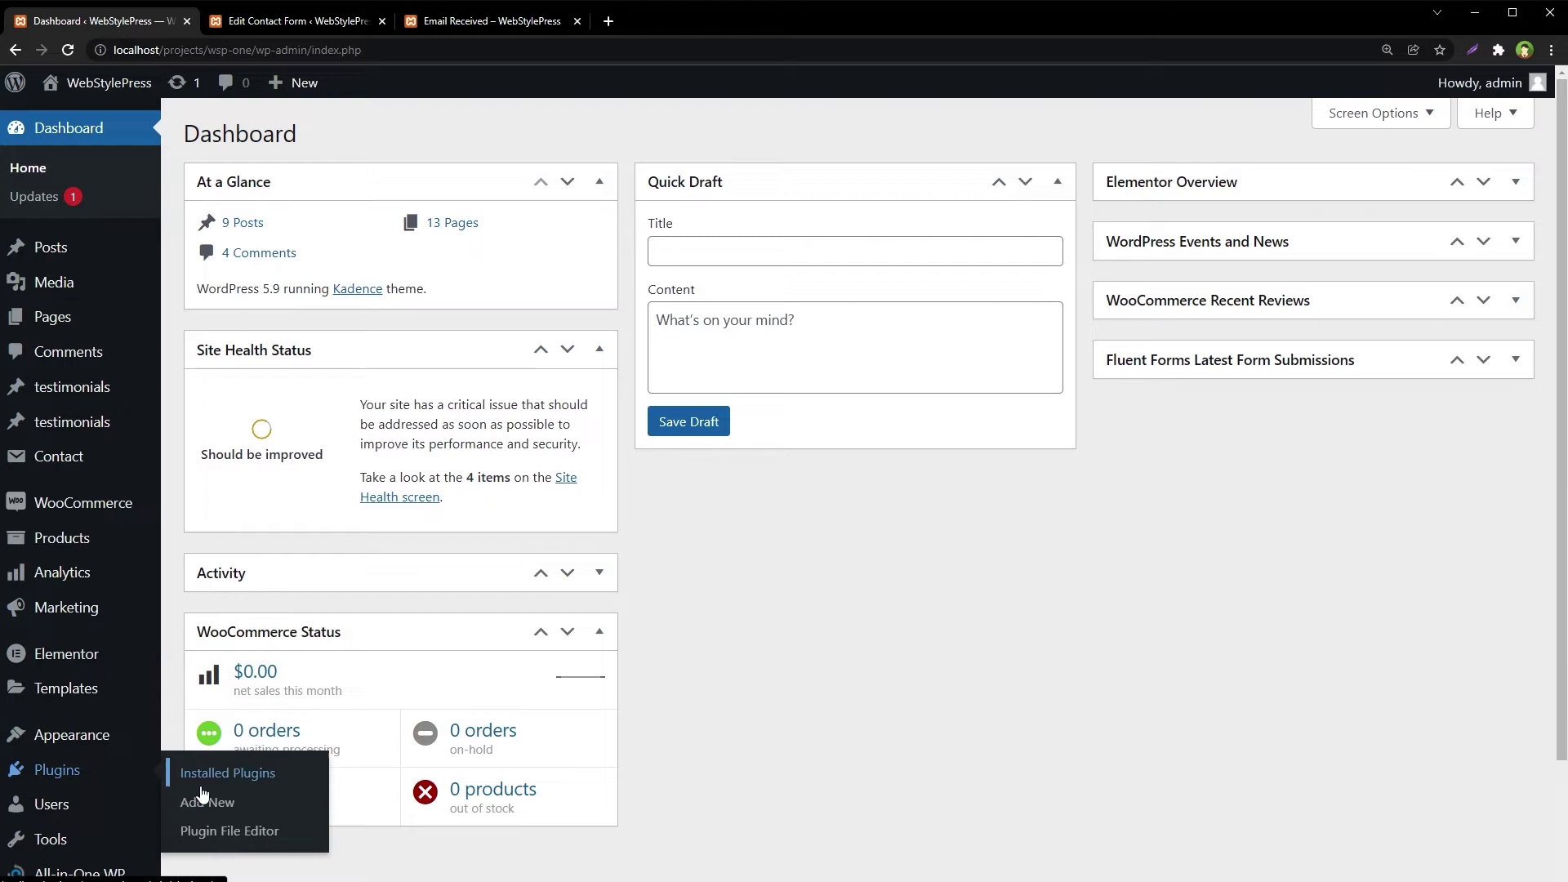
Install and activate the Redirection for Contact Form 7 plugin.
click(203, 793)
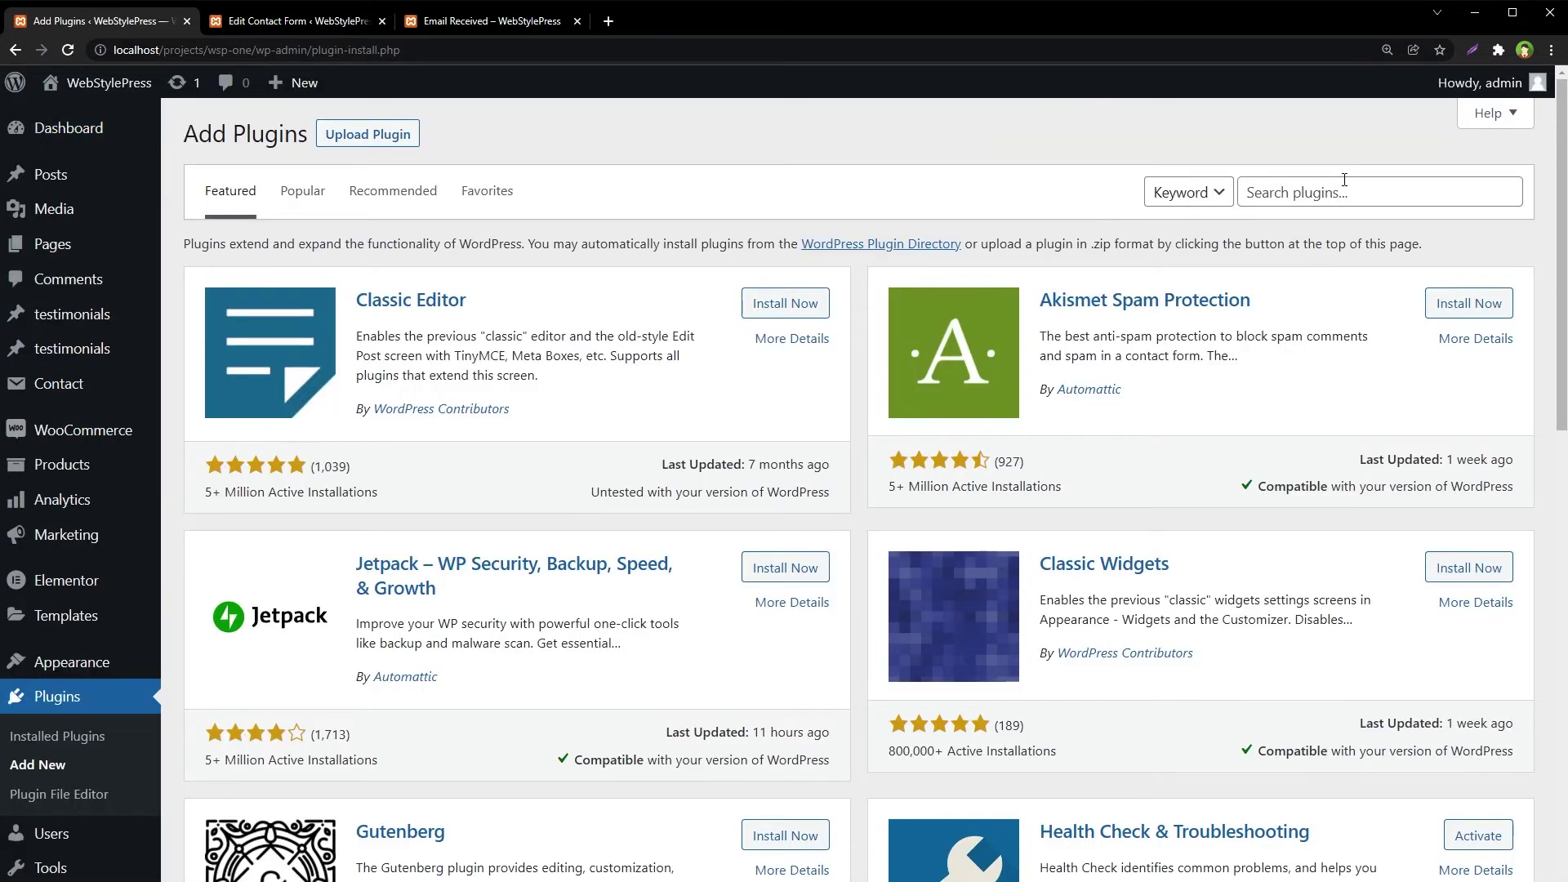
click(1344, 181)
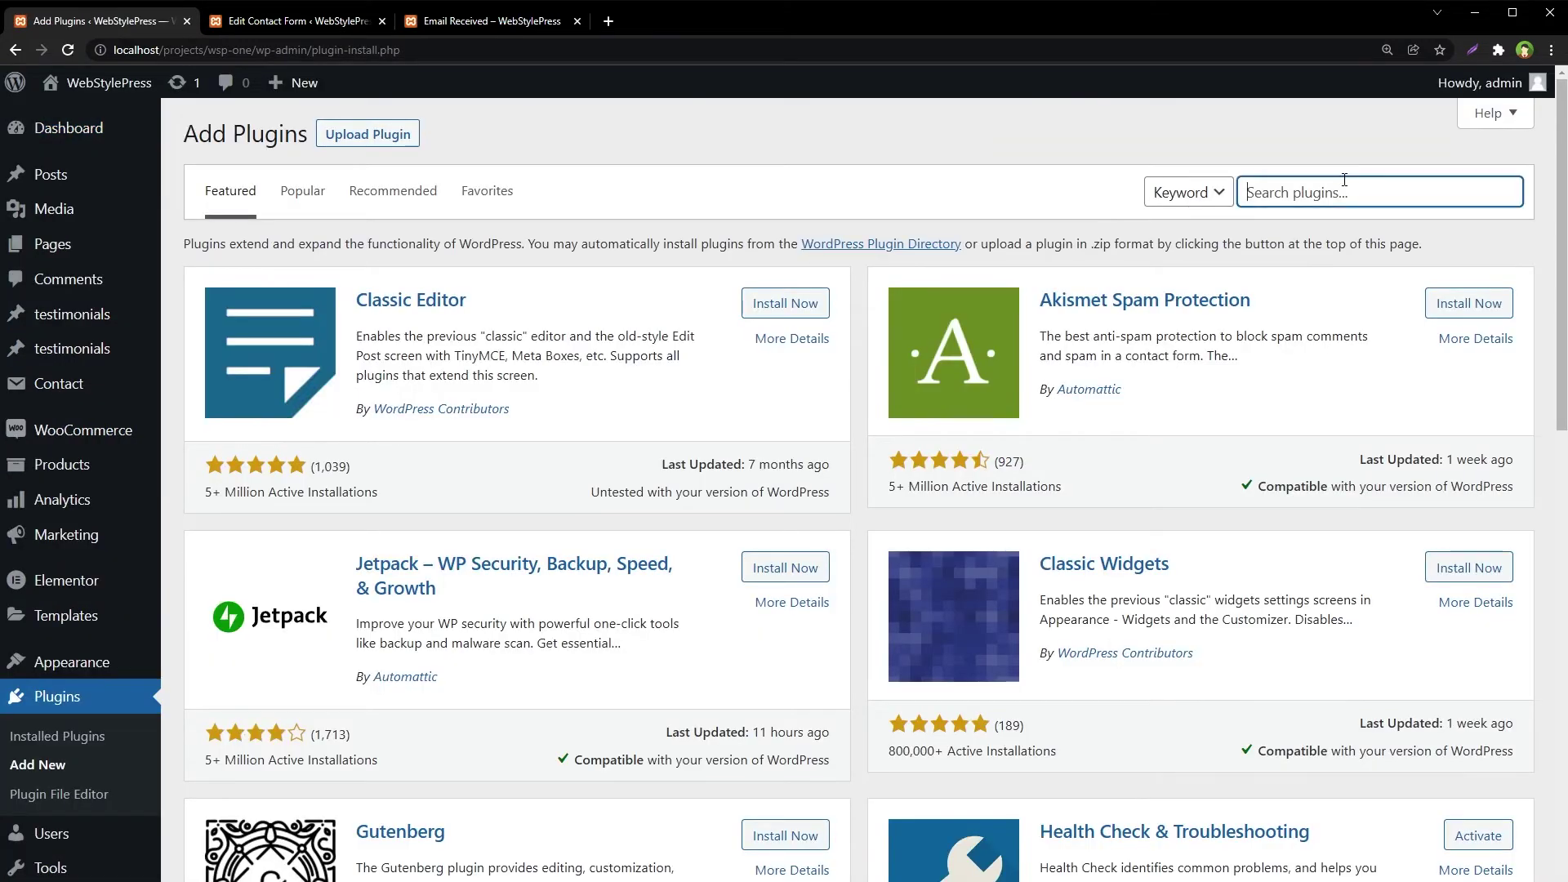
text(Redirection for Contact Form 7)
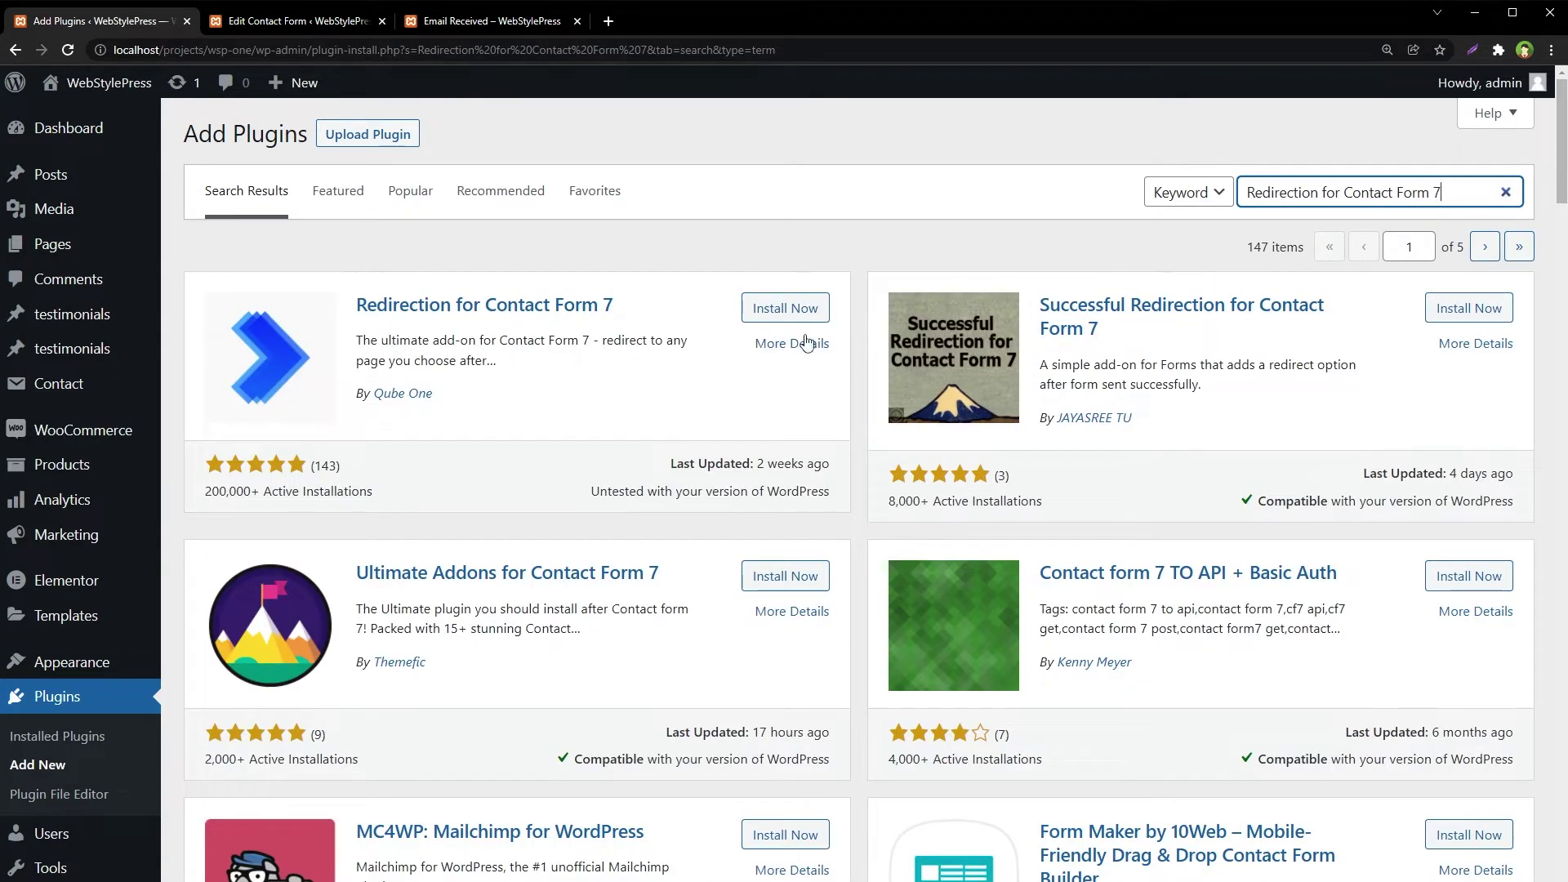
click(812, 313)
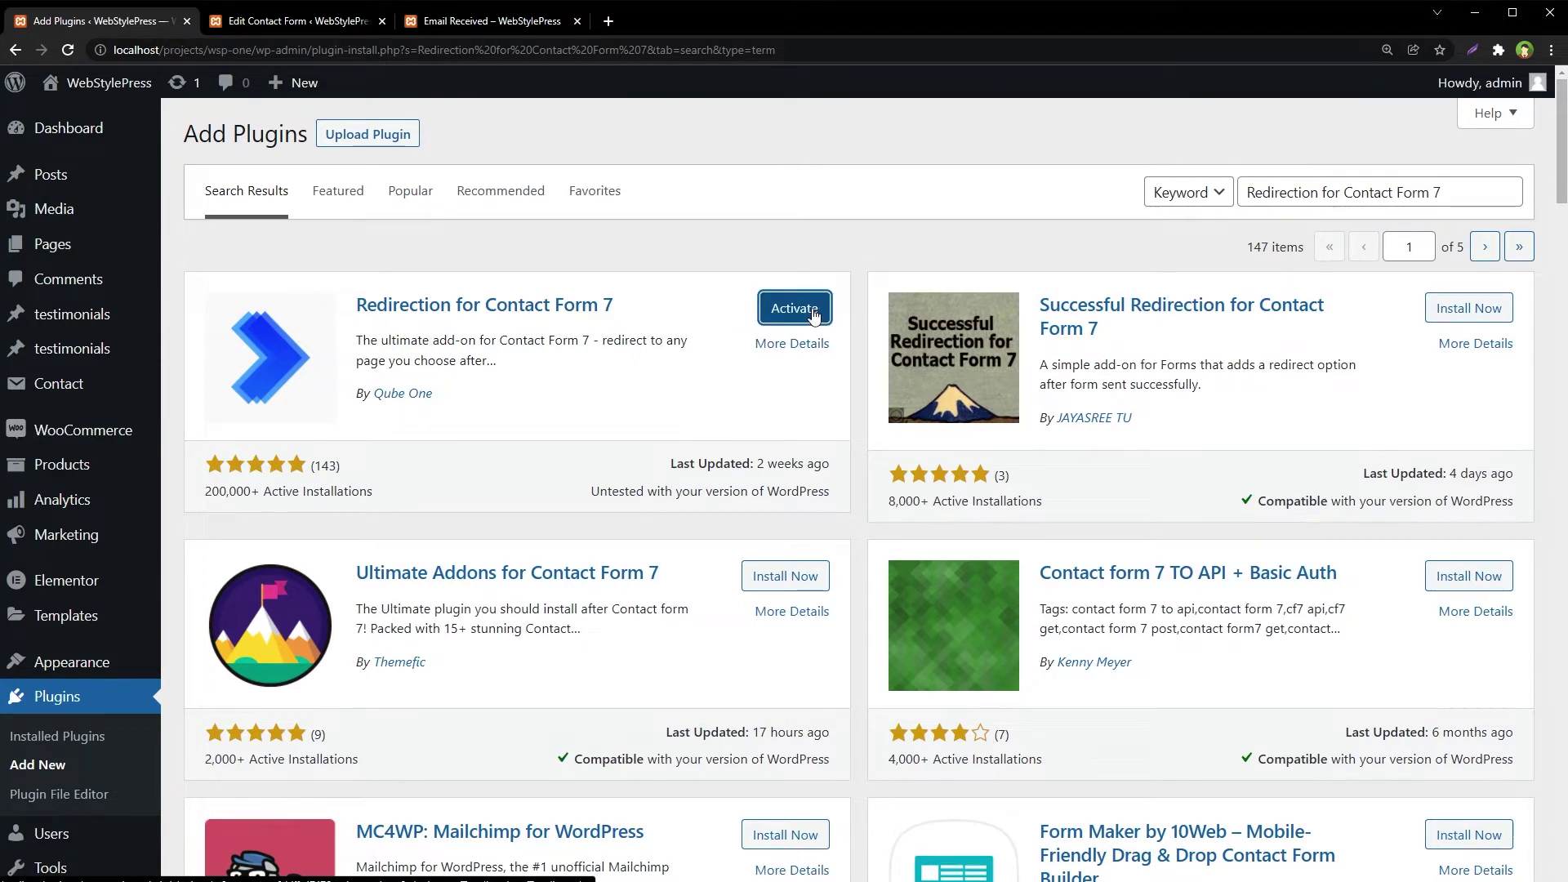
click(814, 314)
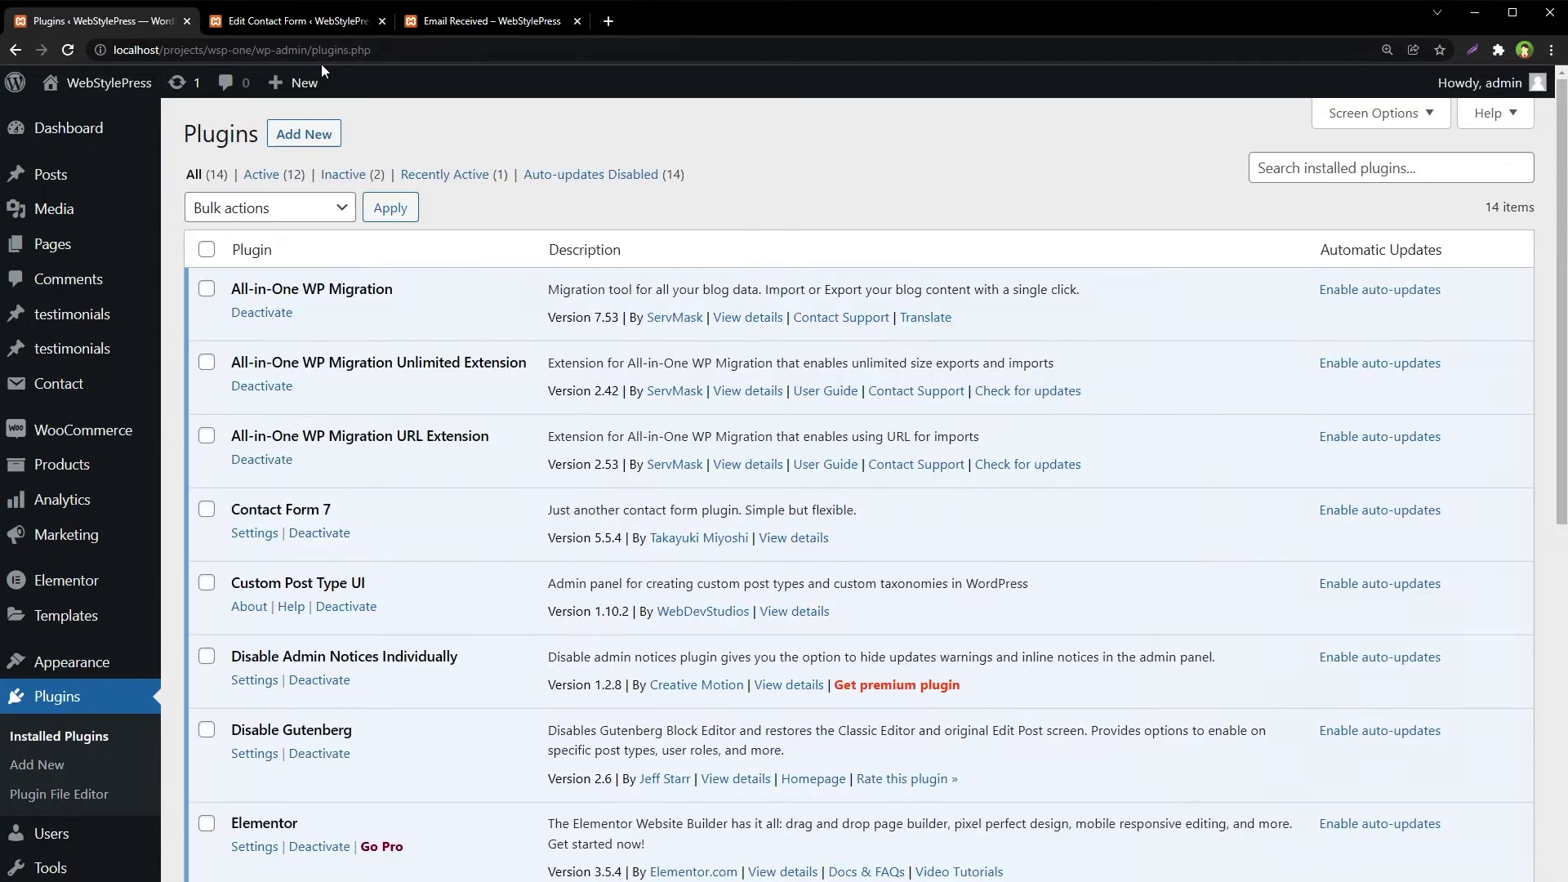
click(273, 27)
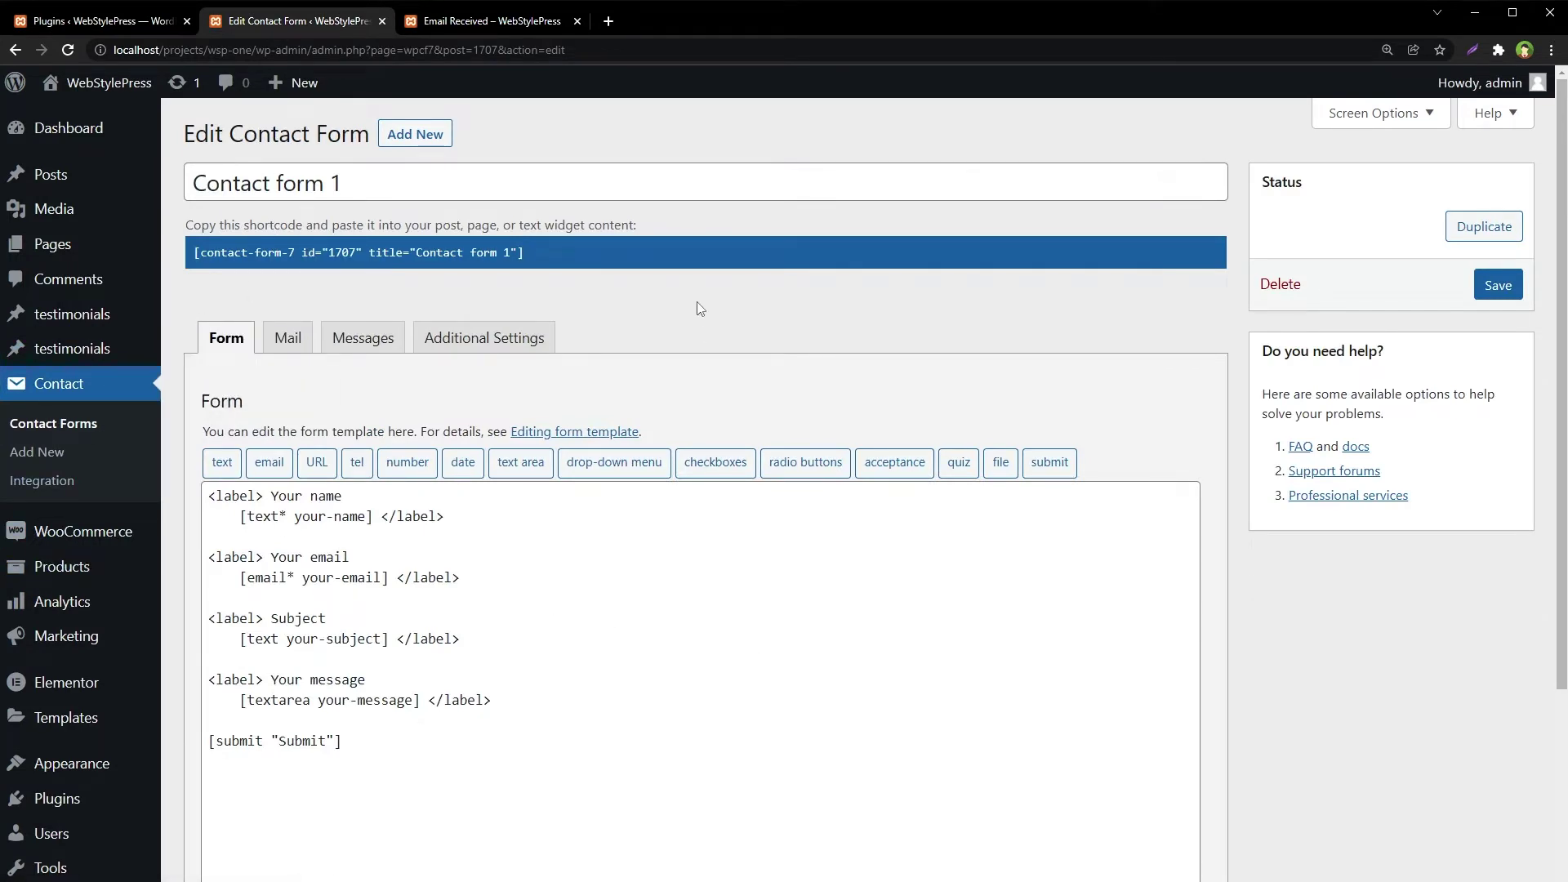
Reload the Contact form 1 editor and choose Redirect from the Actions tab's action list.
key(F5)
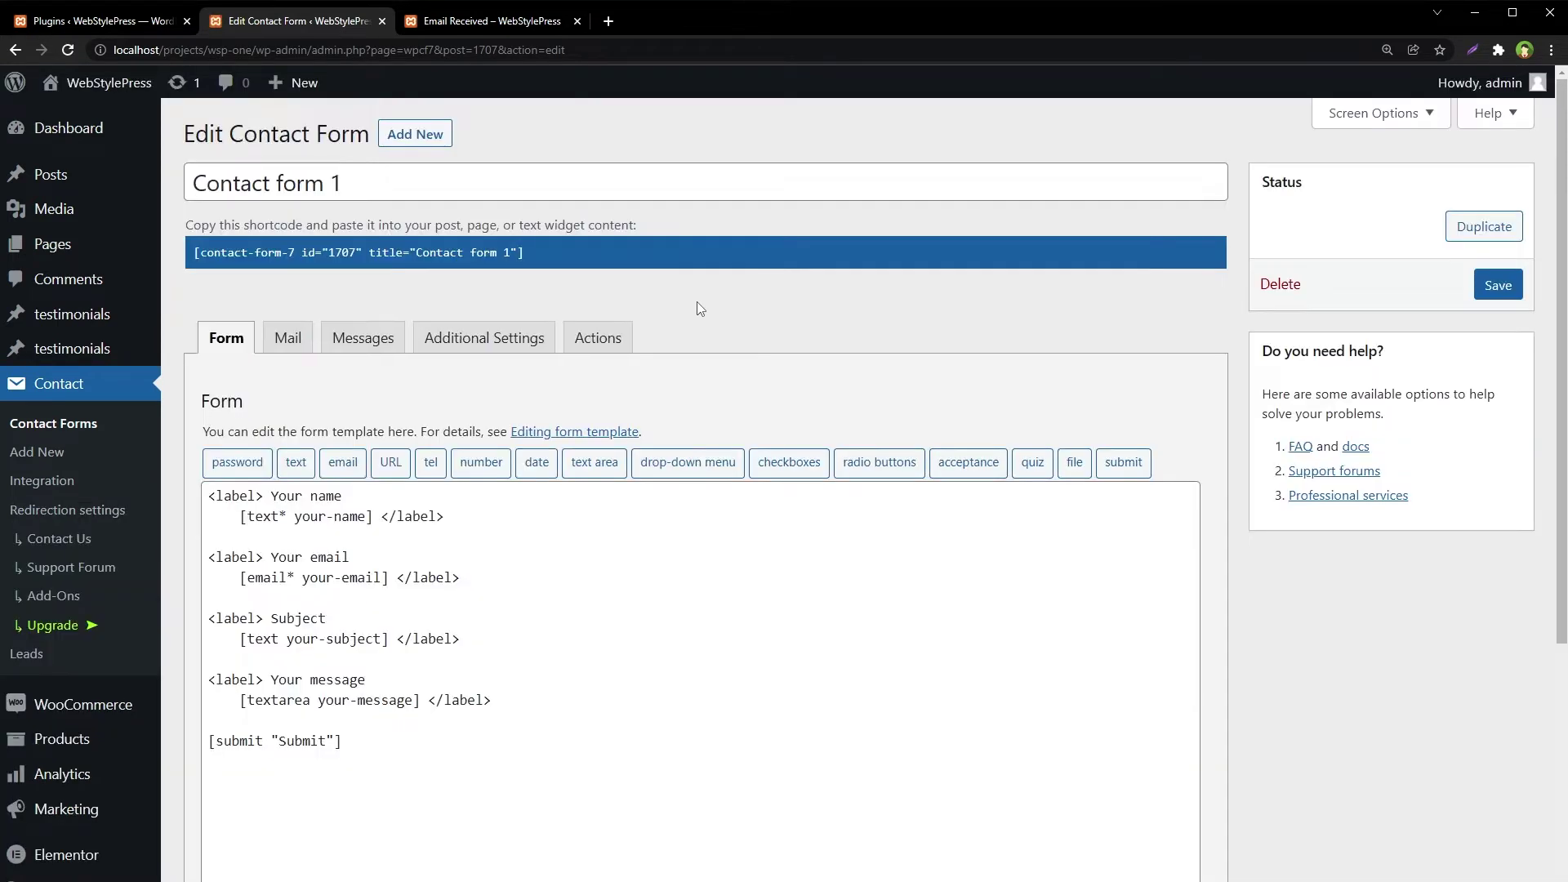
click(611, 350)
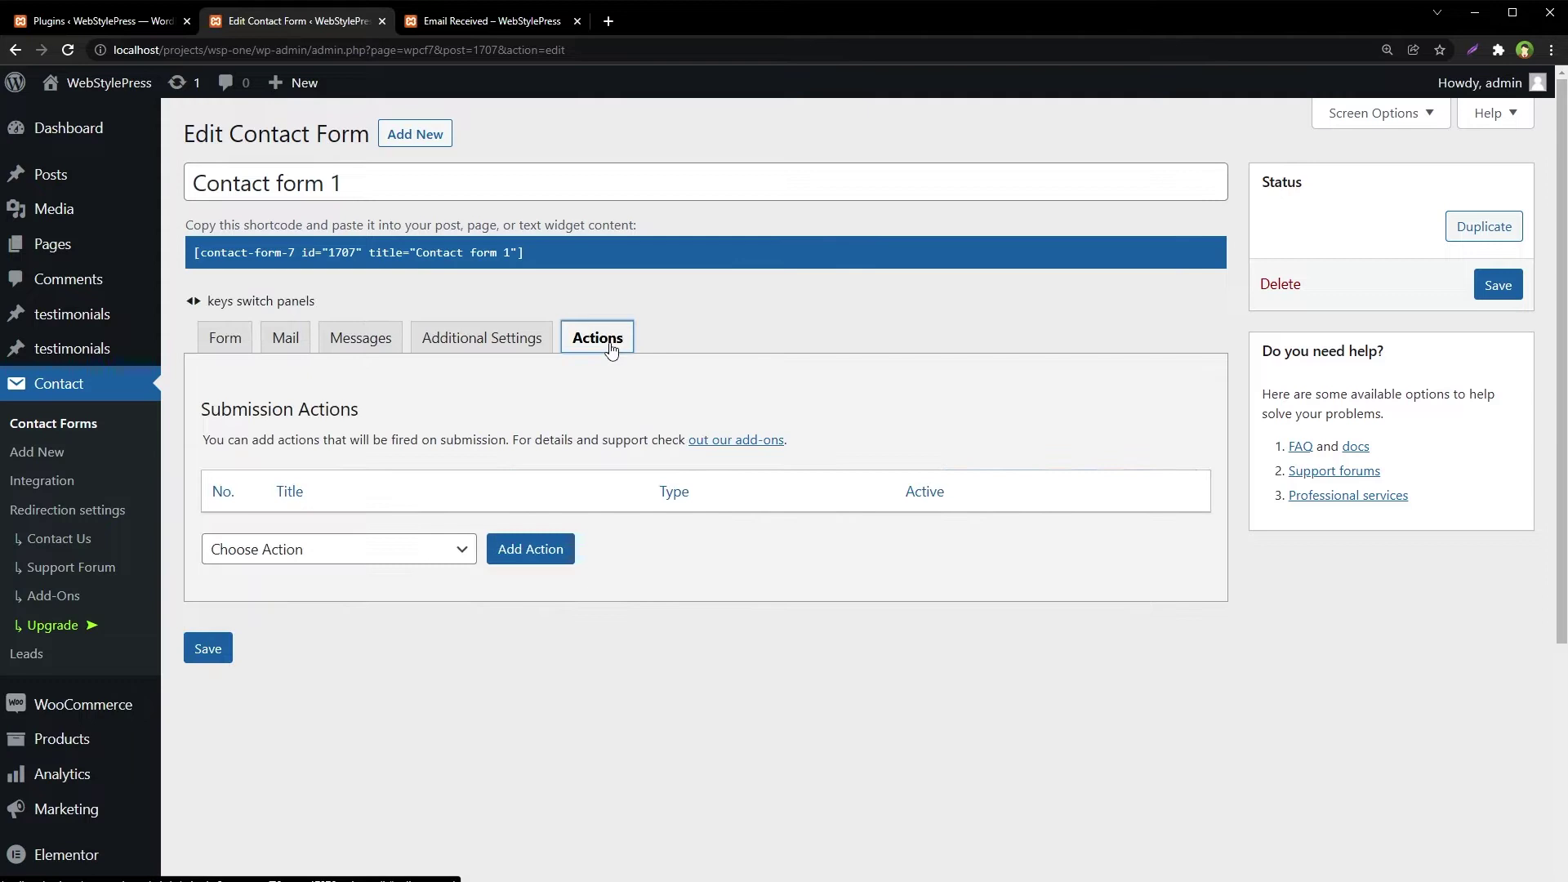
click(423, 551)
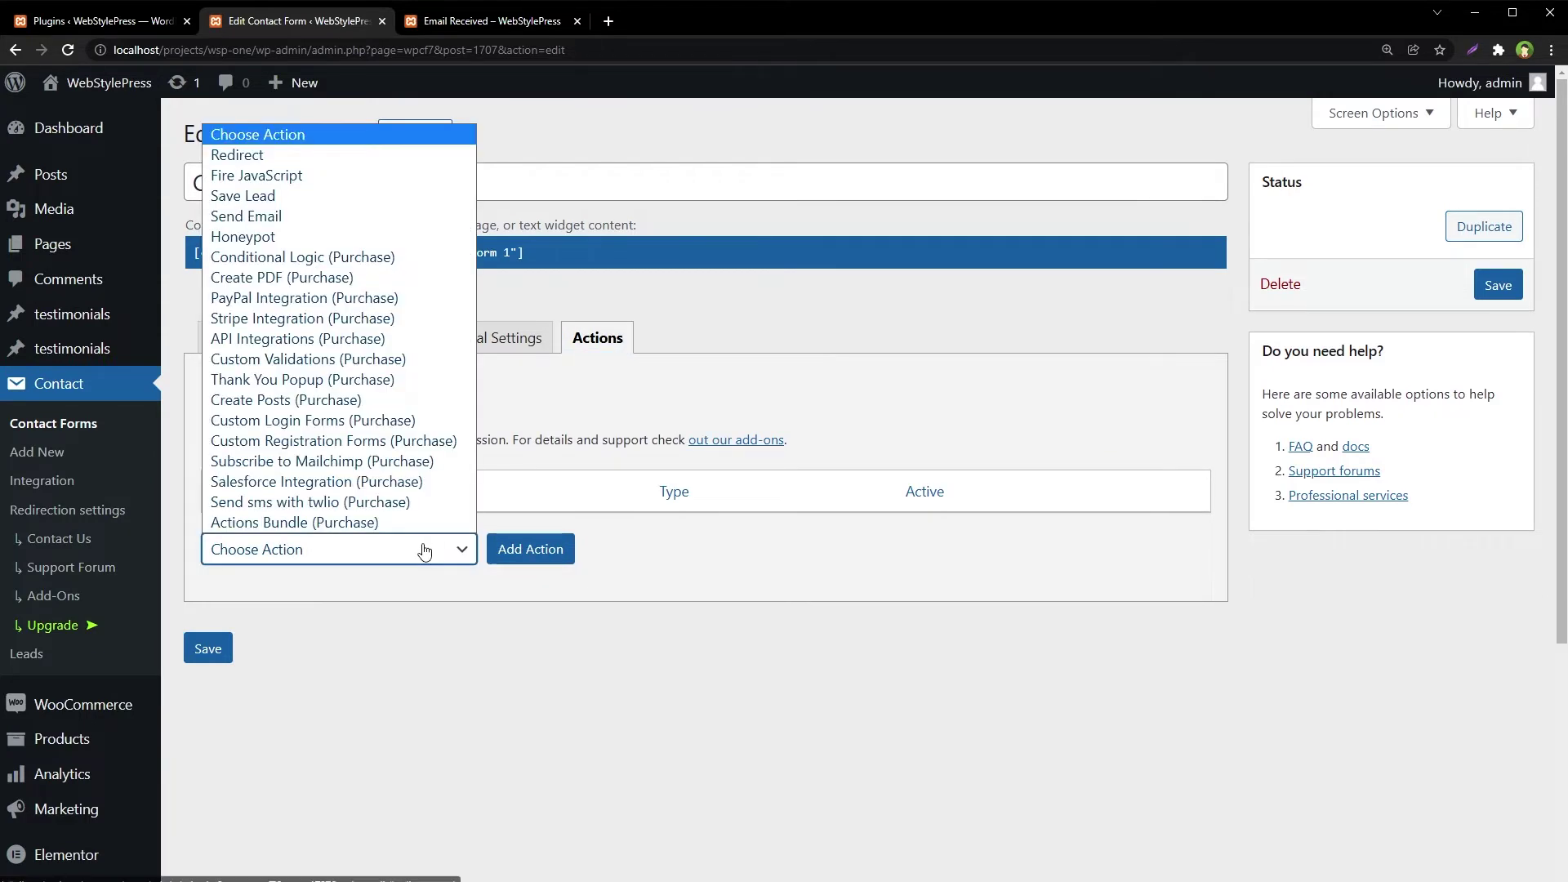
click(378, 168)
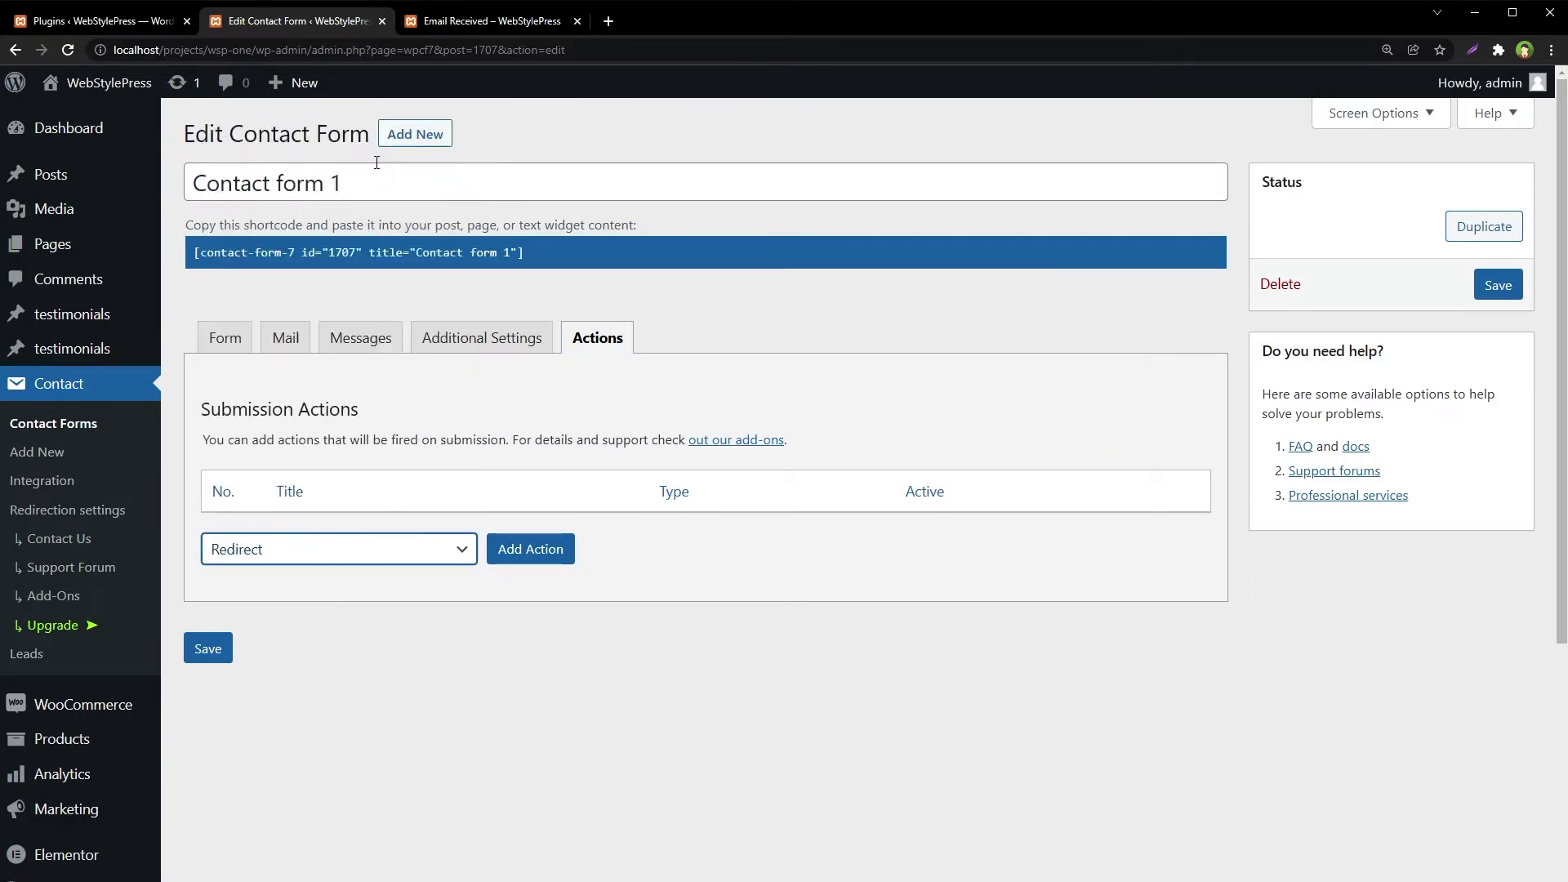
Add the Redirect action targeting the Email Received page, passing specific form fields as query parameters.
click(541, 545)
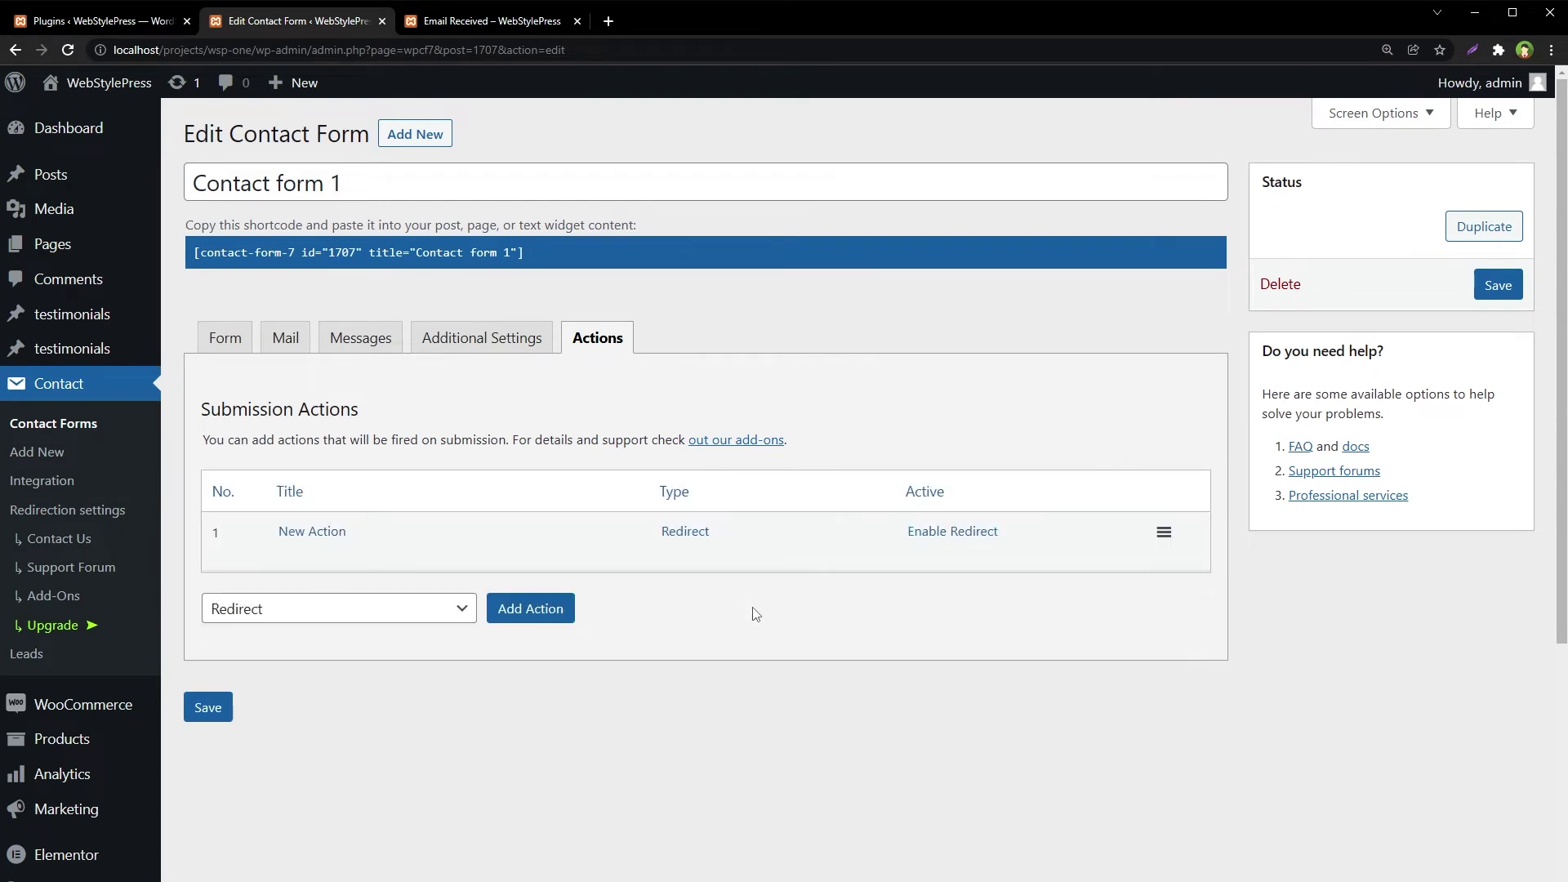
click(290, 553)
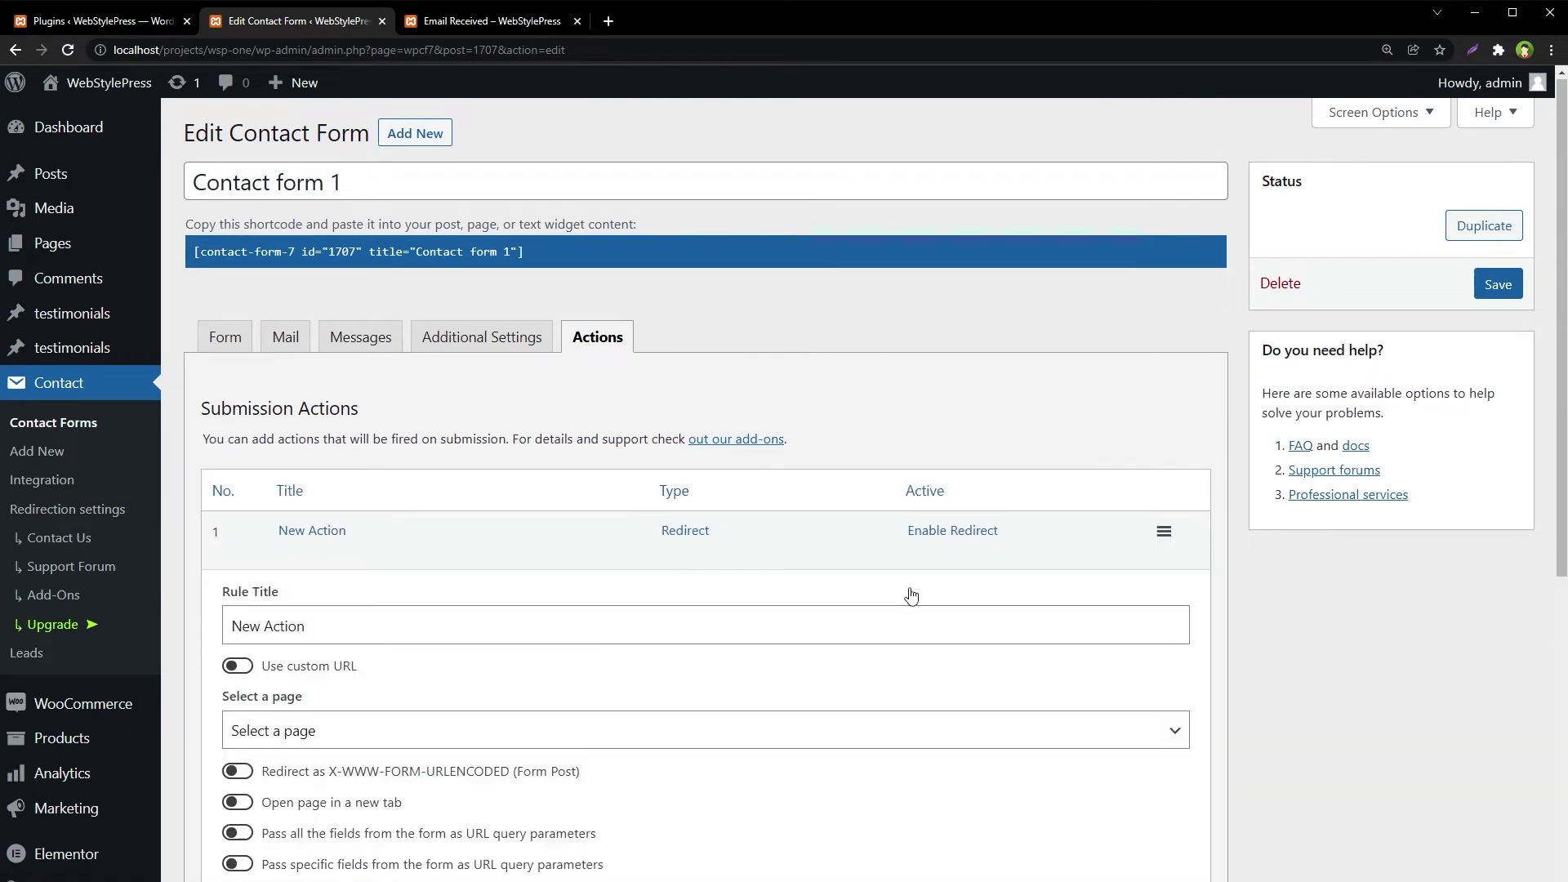
scroll(907, 591, down, 3)
scroll(898, 588, down, 2)
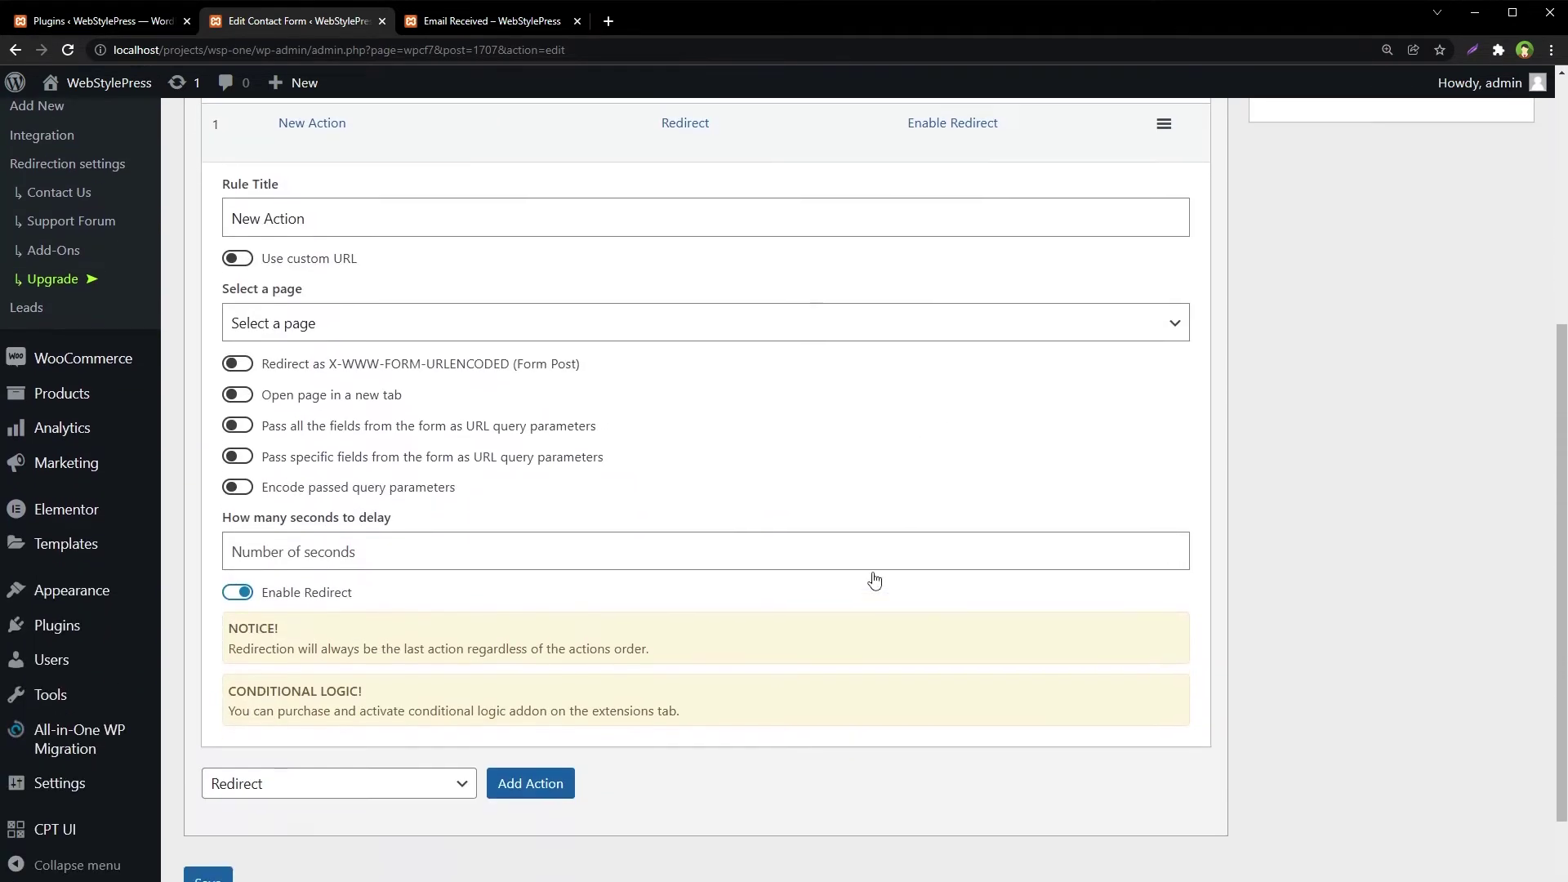
click(437, 335)
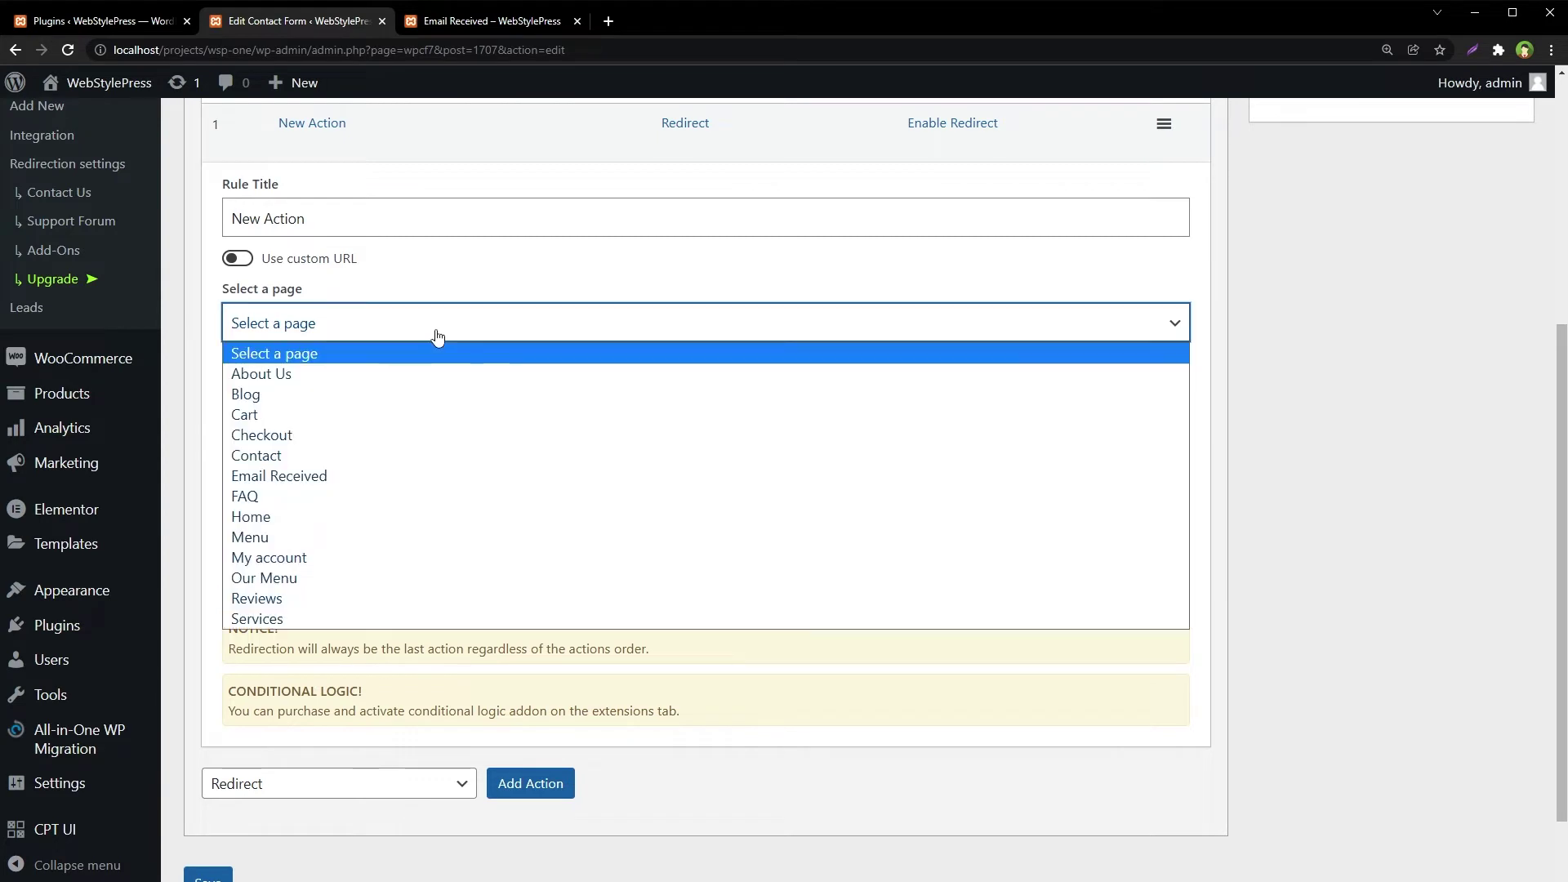
click(420, 481)
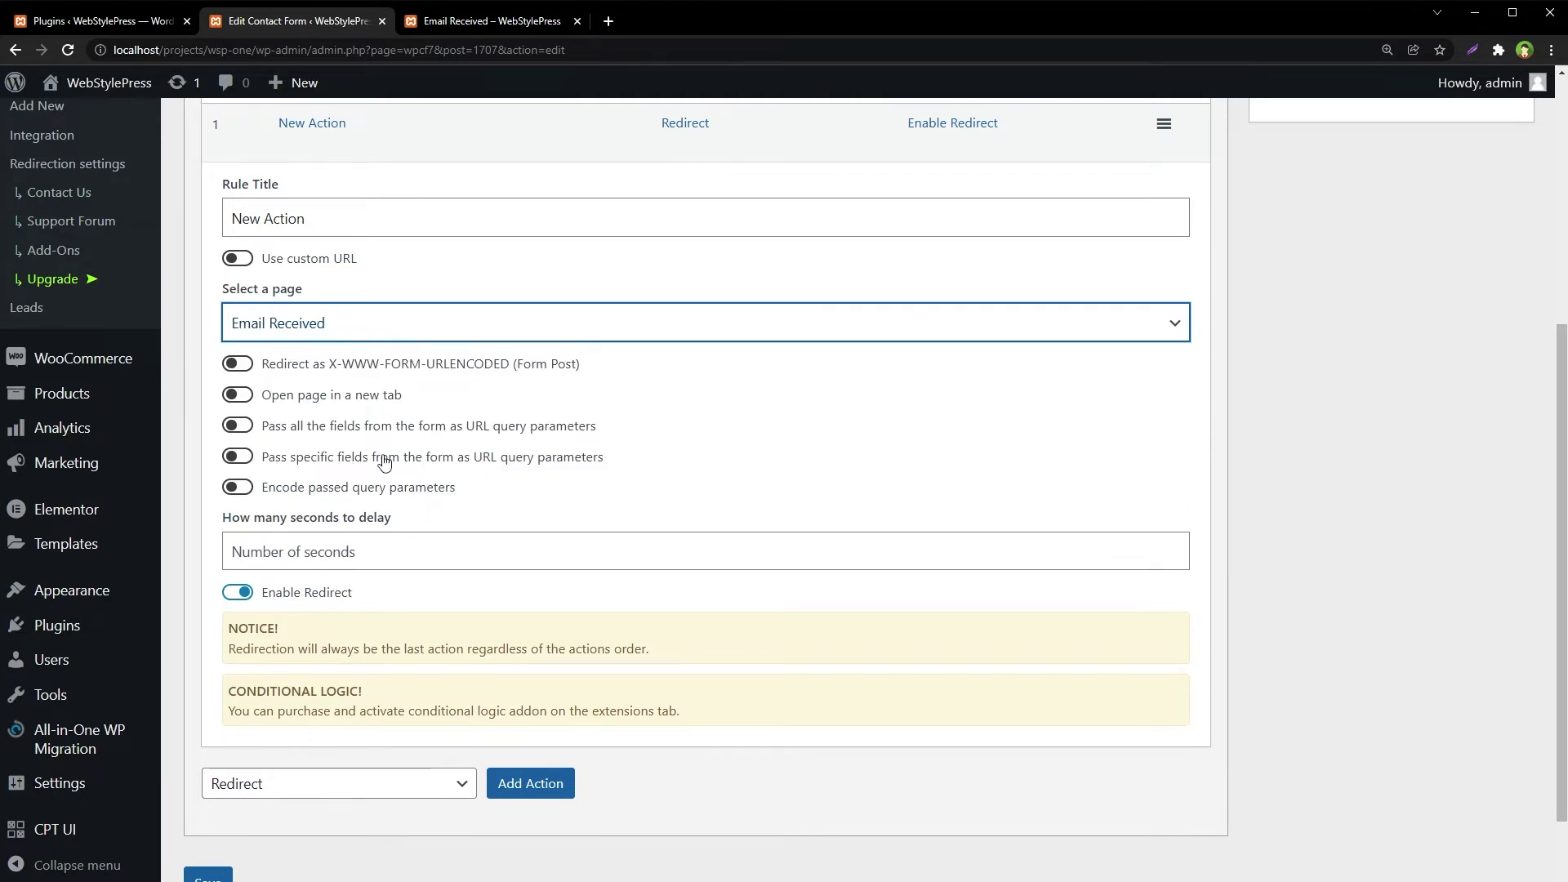
click(435, 463)
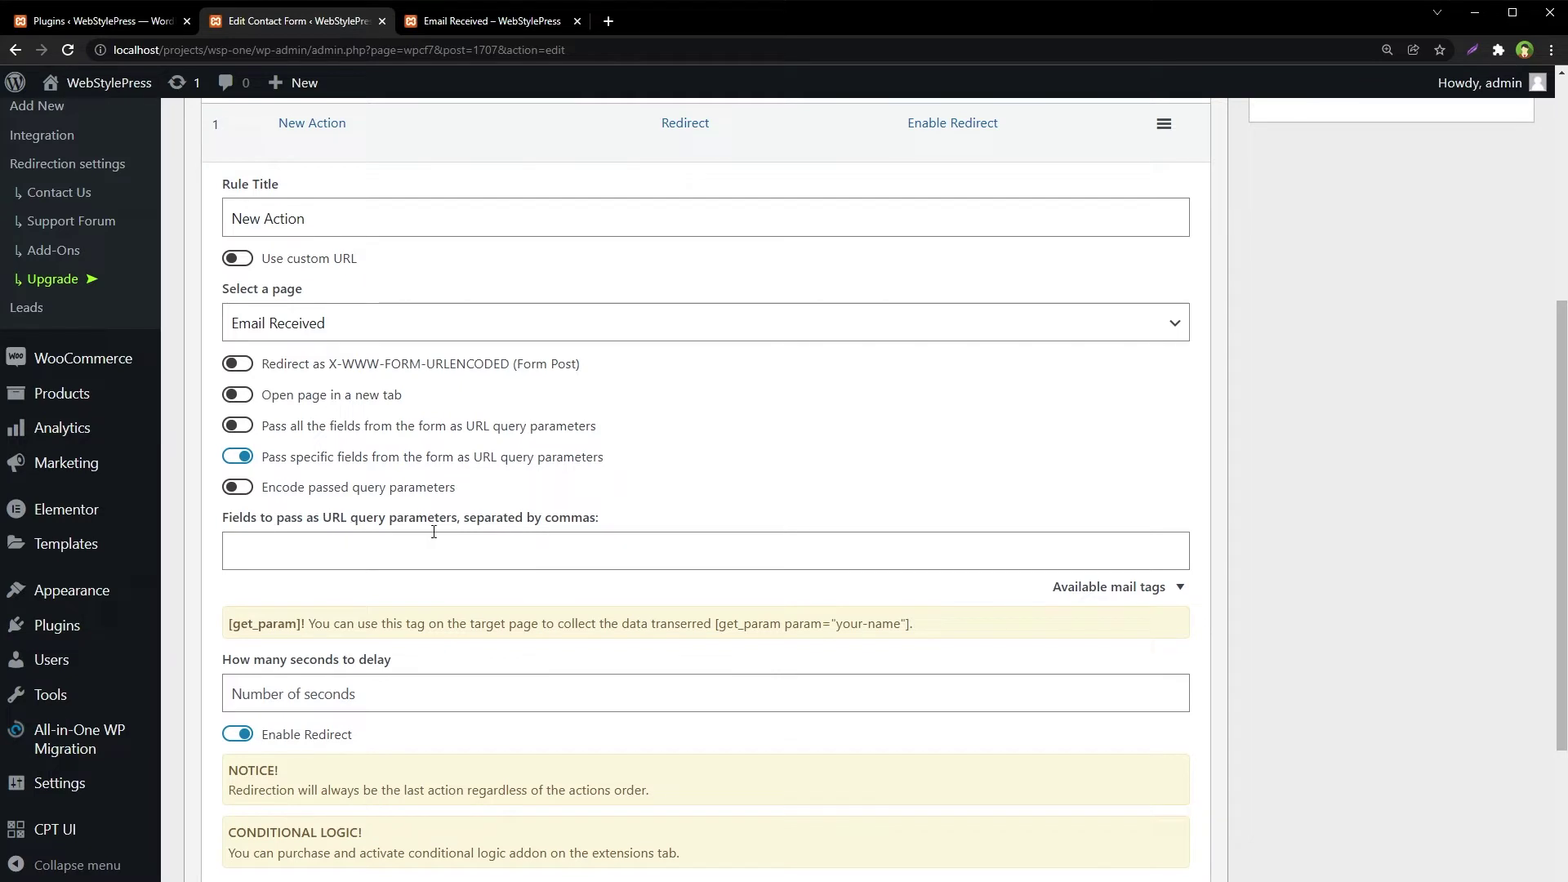
Copy 'your-name, your-email' from Available mail tags into the fields-to-pass box.
click(576, 553)
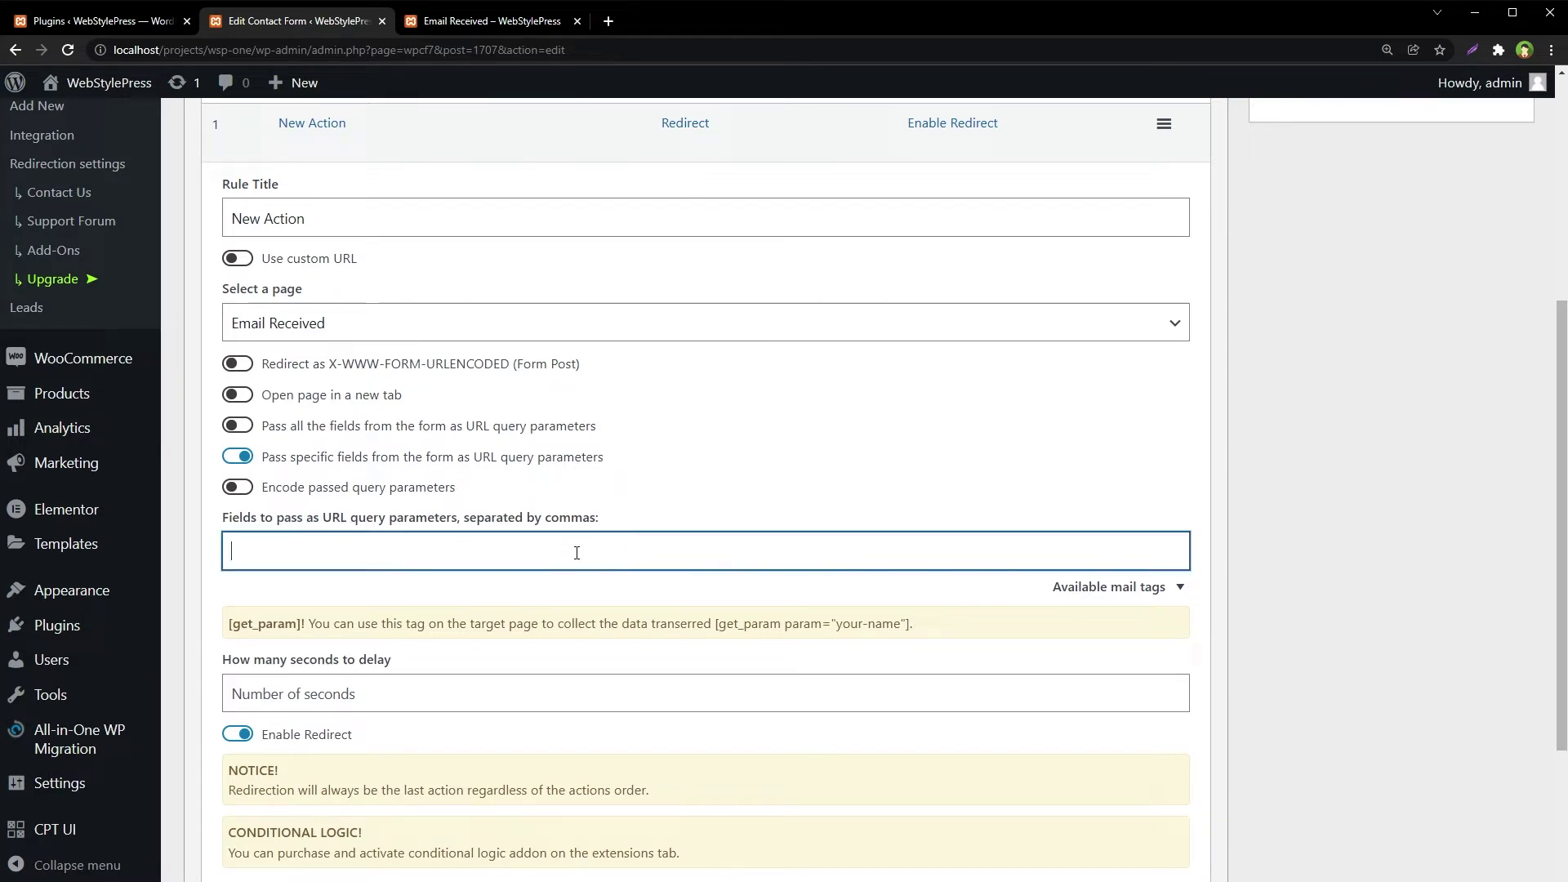
click(1180, 589)
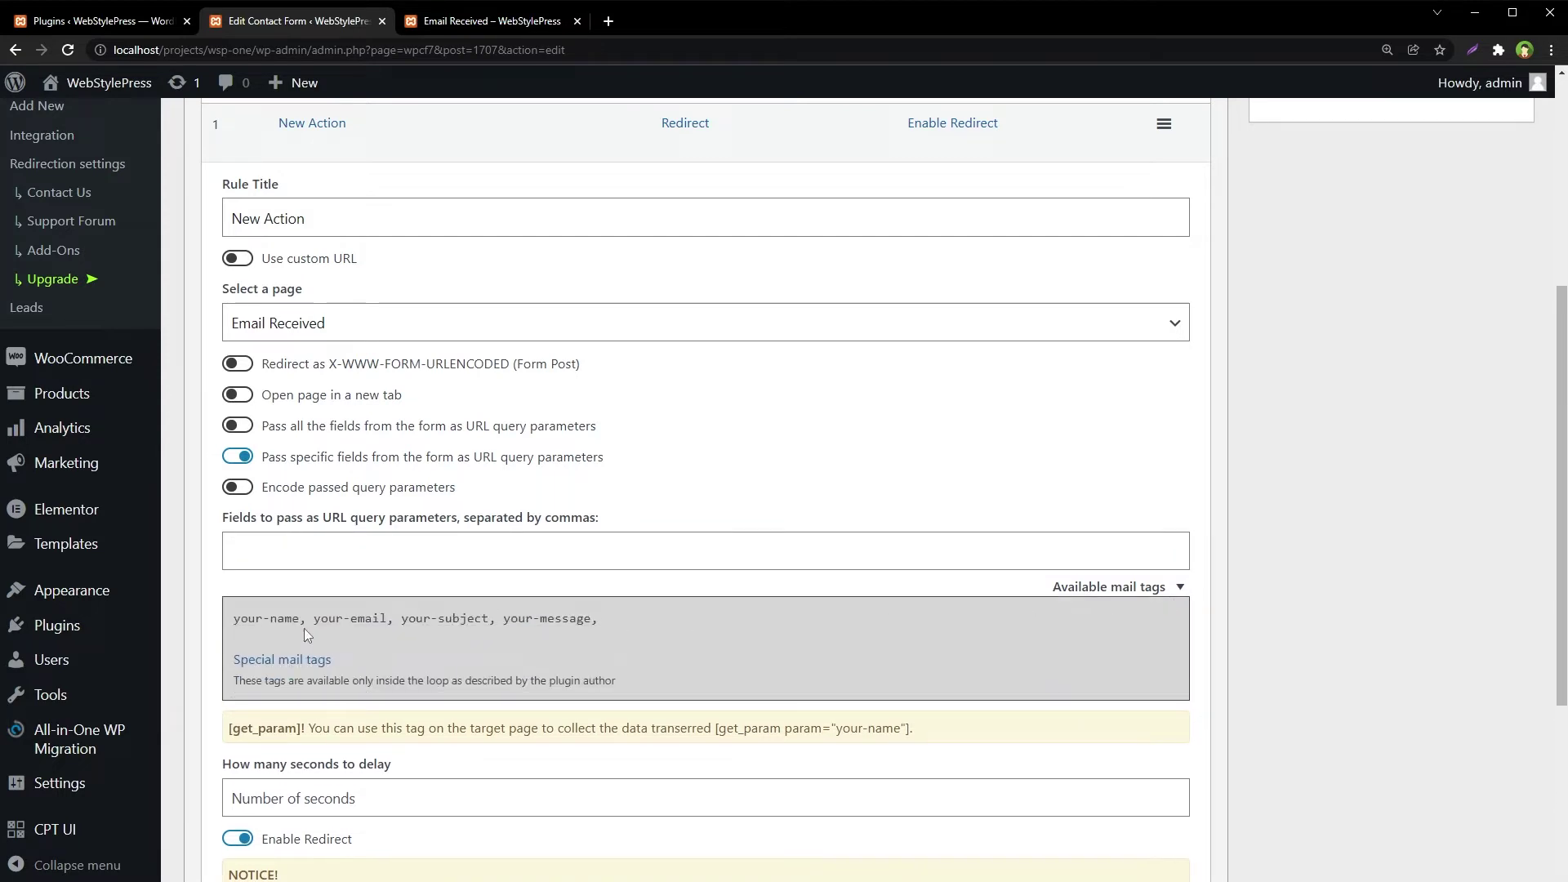
drag(234, 623, 391, 618)
key(ctrl+c)
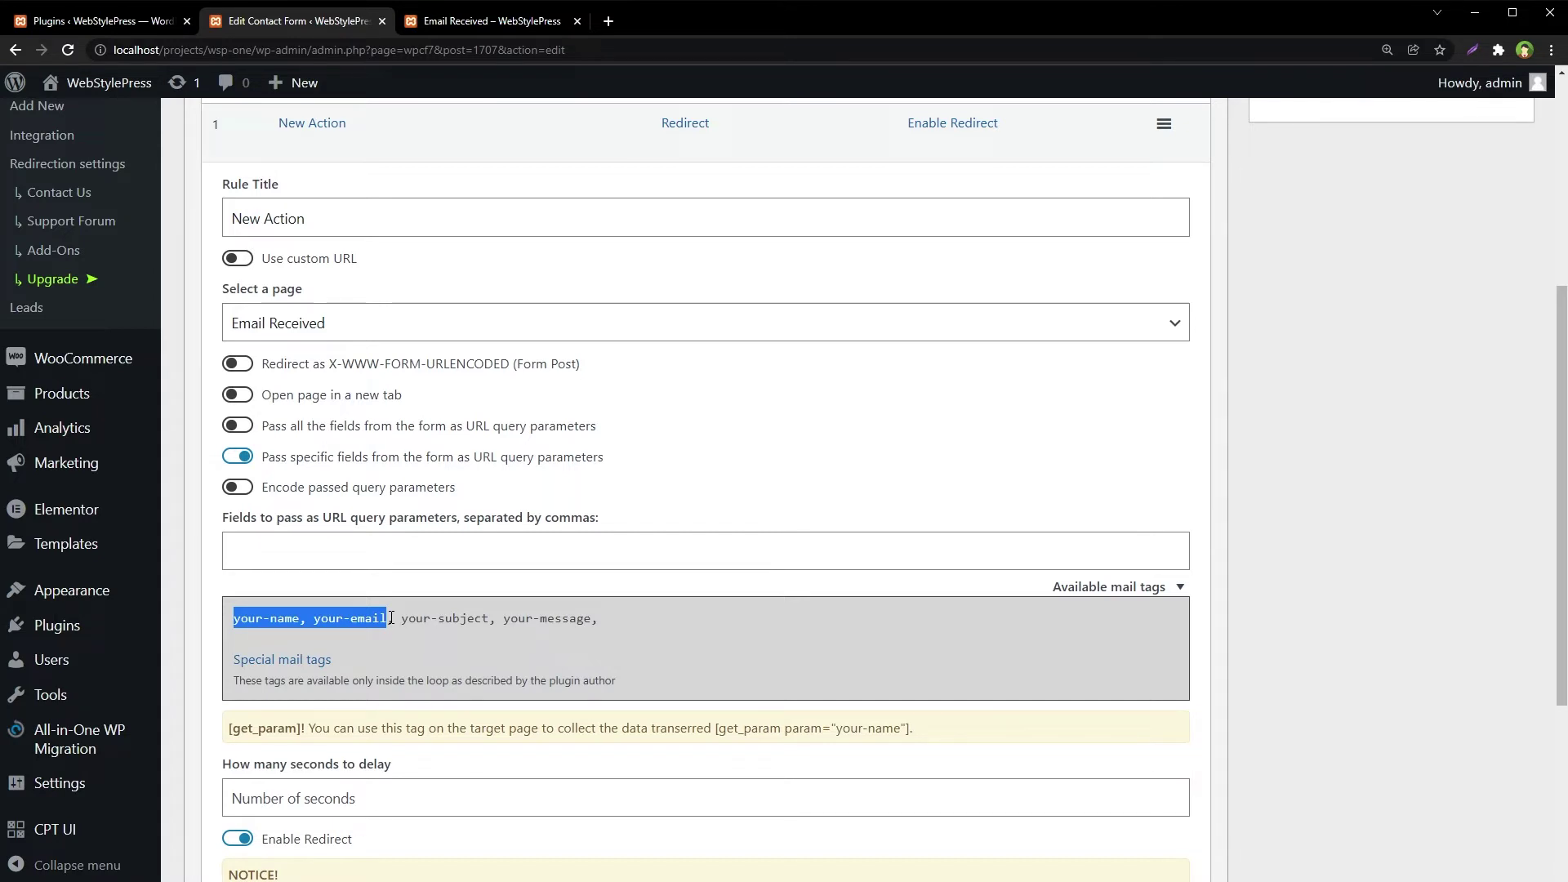
click(288, 552)
key(ctrl+v)
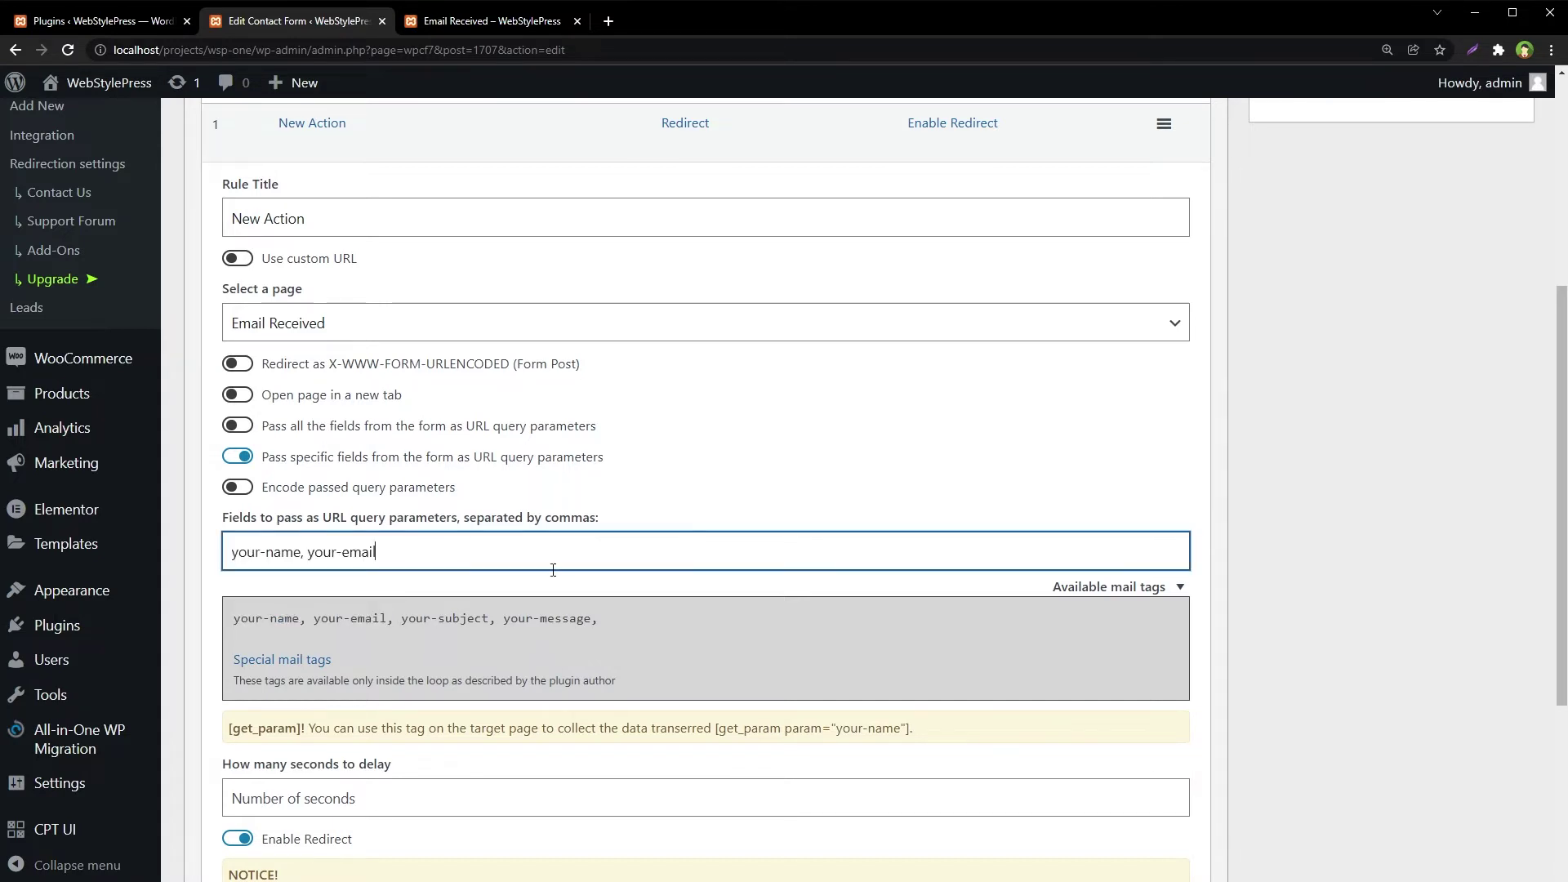
Check the your-name and your-email entries in the fields box by selecting each one.
key(Home)
key(ctrl+shift+Right)
key(End)
key(ctrl+shift+Left)
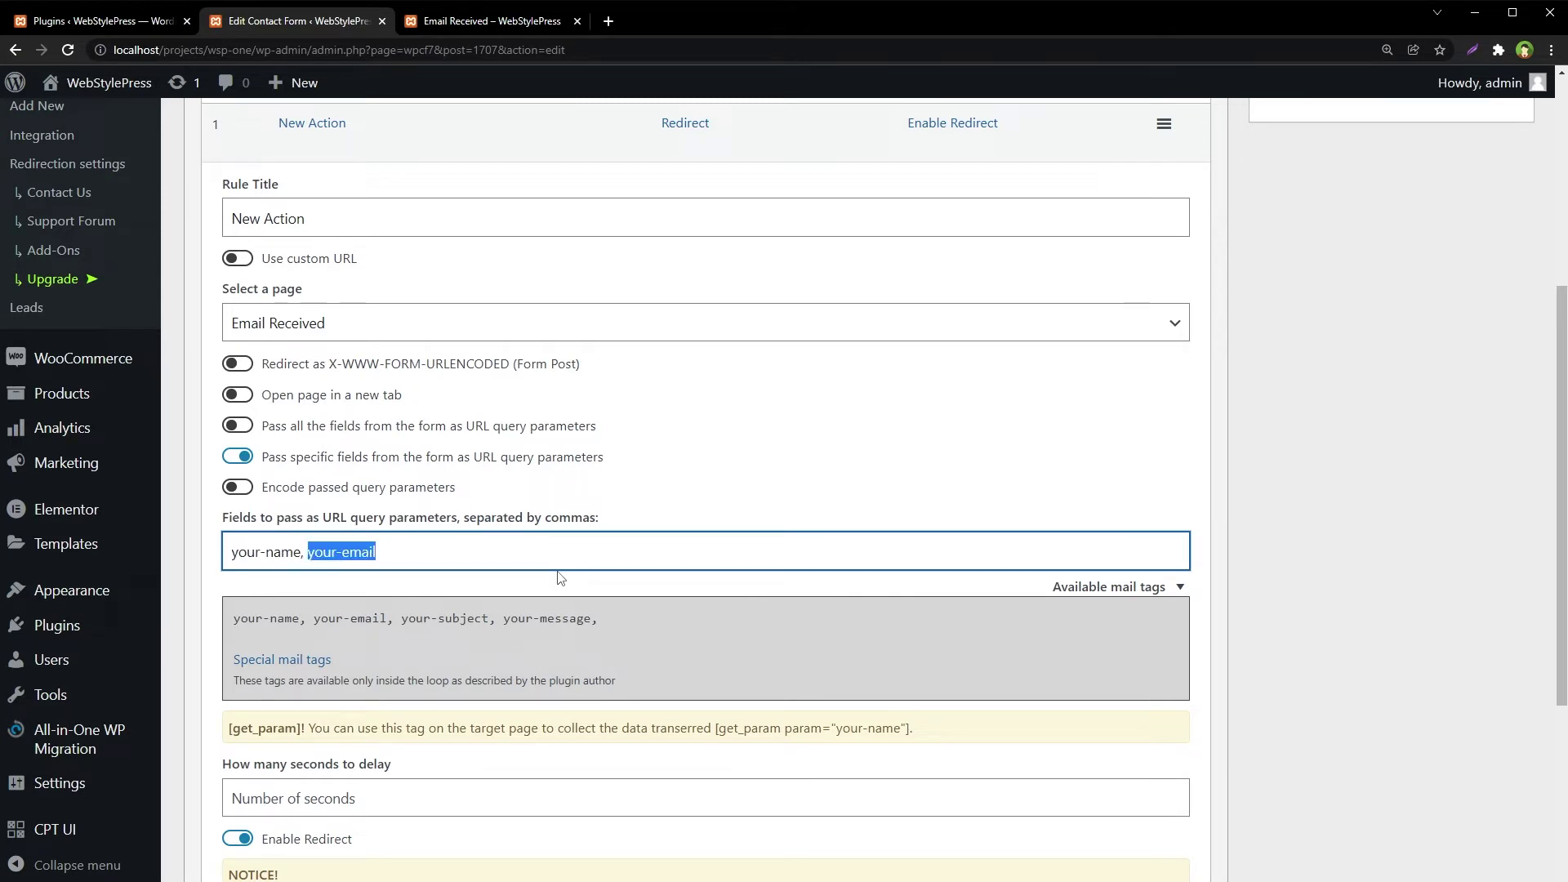
key(End)
key(Home)
key(shift+Right)
key(shift+Right)
key(shift+Right)
key(shift+Right)
key(shift+Right)
key(shift+Right)
key(End)
key(ctrl+shift+Left)
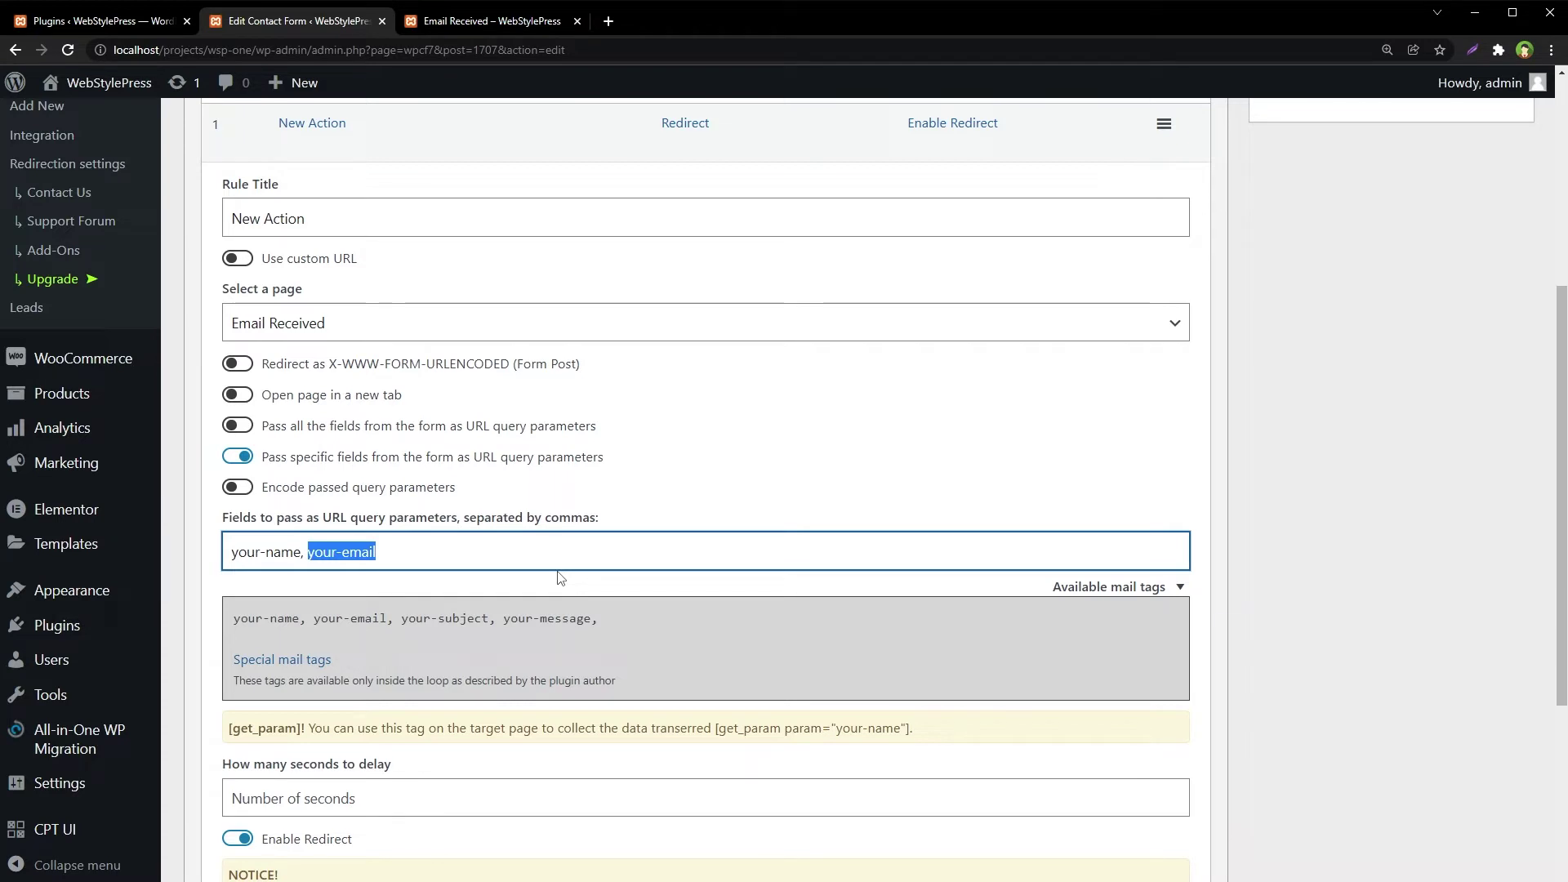
Select the plugin's get_param example shortcode, without the trailing period.
scroll(572, 576, down, 2)
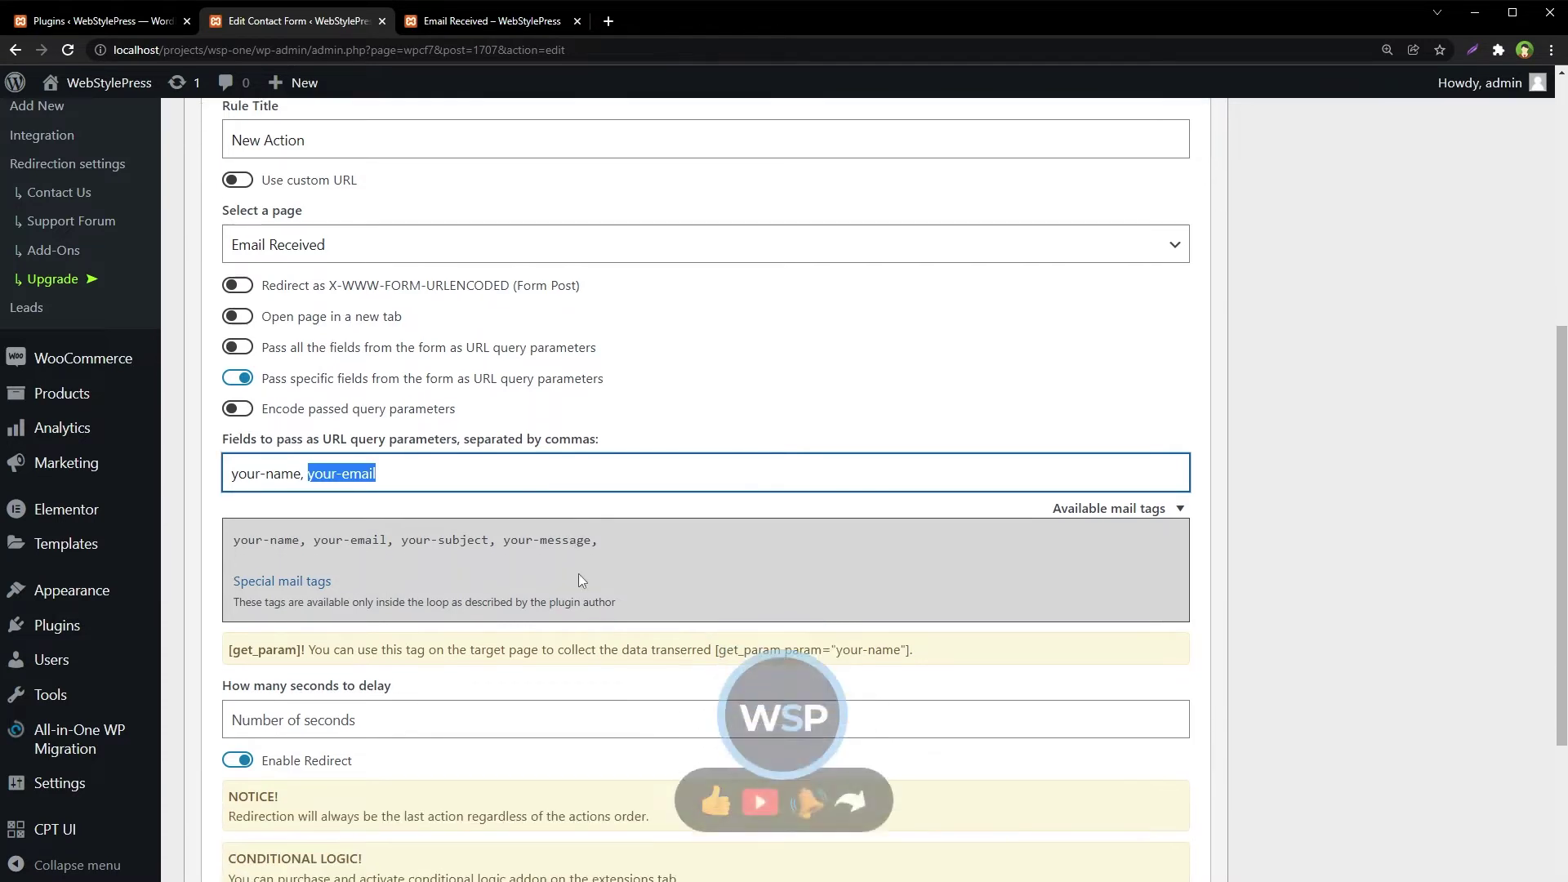
drag(715, 566, 813, 570)
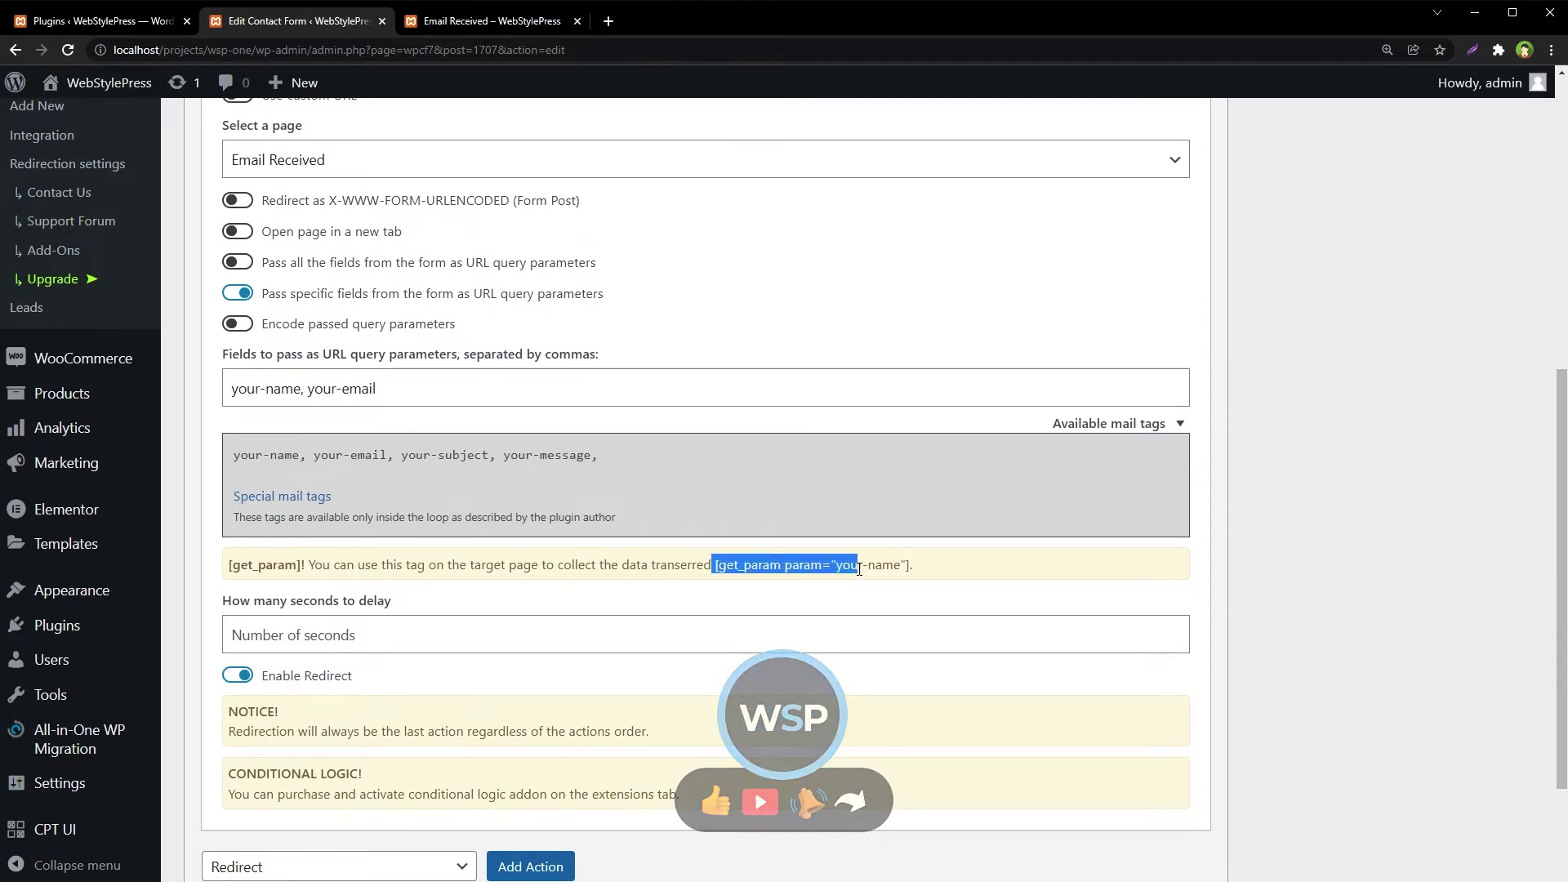
drag(813, 570, 918, 575)
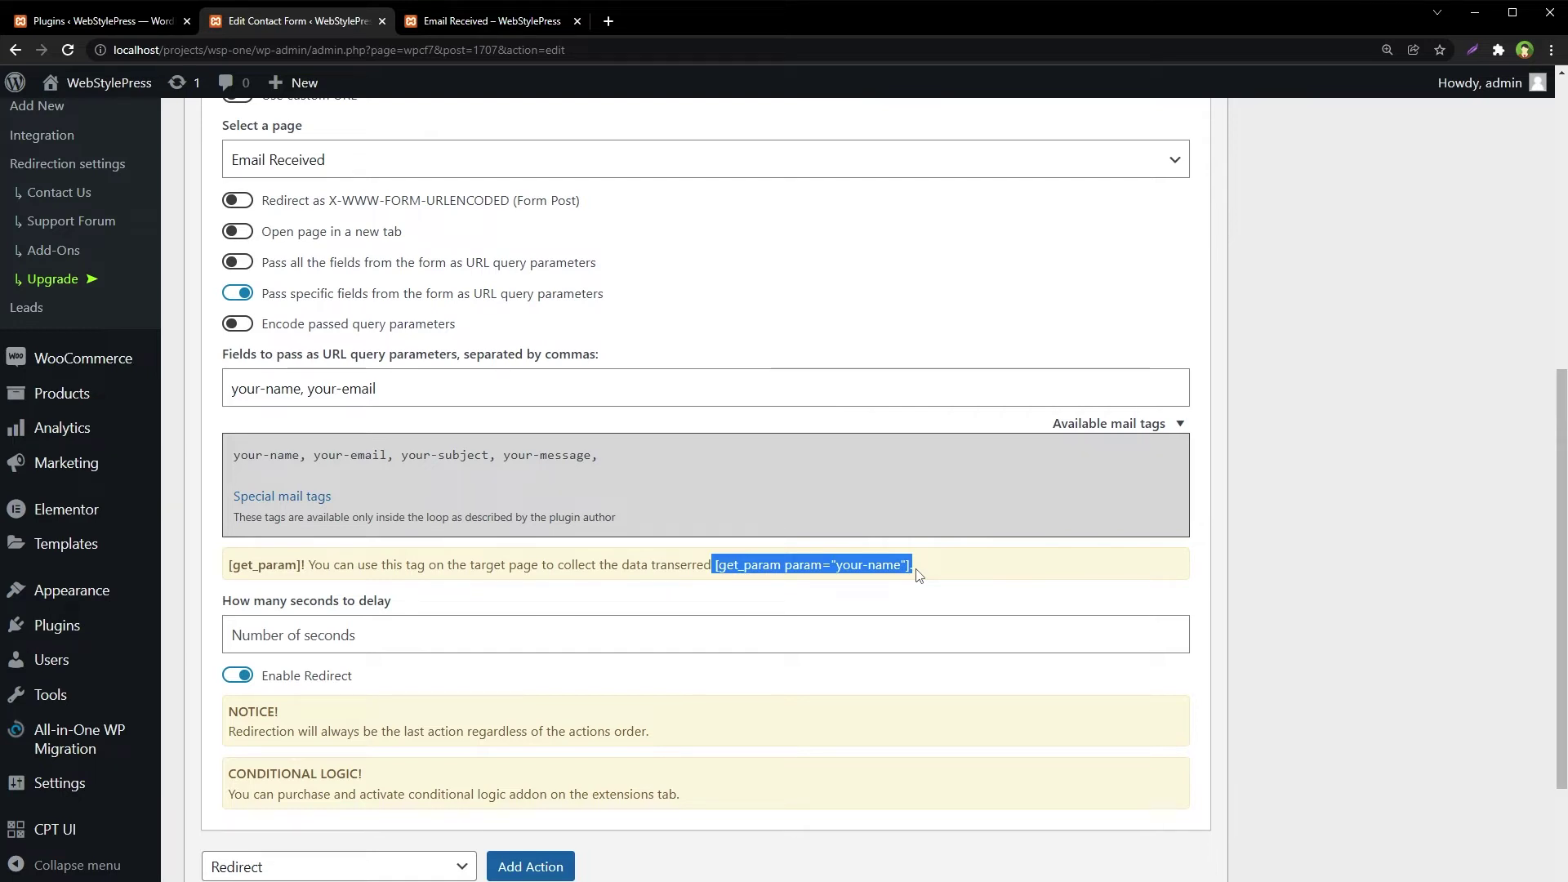
drag(918, 575, 911, 565)
click(1434, 484)
Save the form's redirect passing your-name and your-email, then view the Email Received page.
scroll(1434, 483, up, 4)
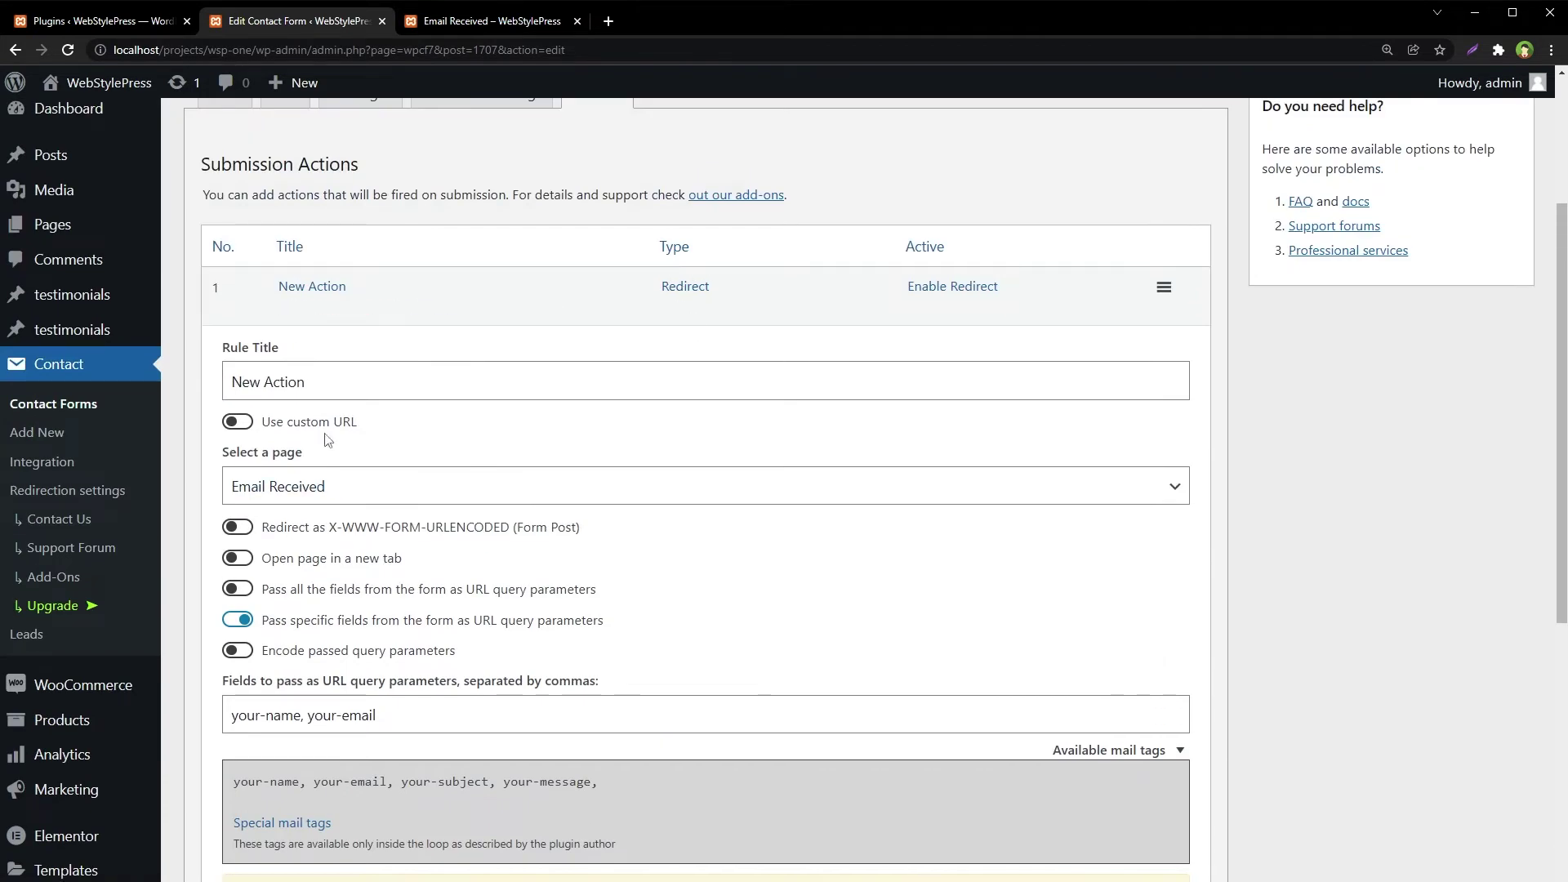
scroll(717, 551, down, 2)
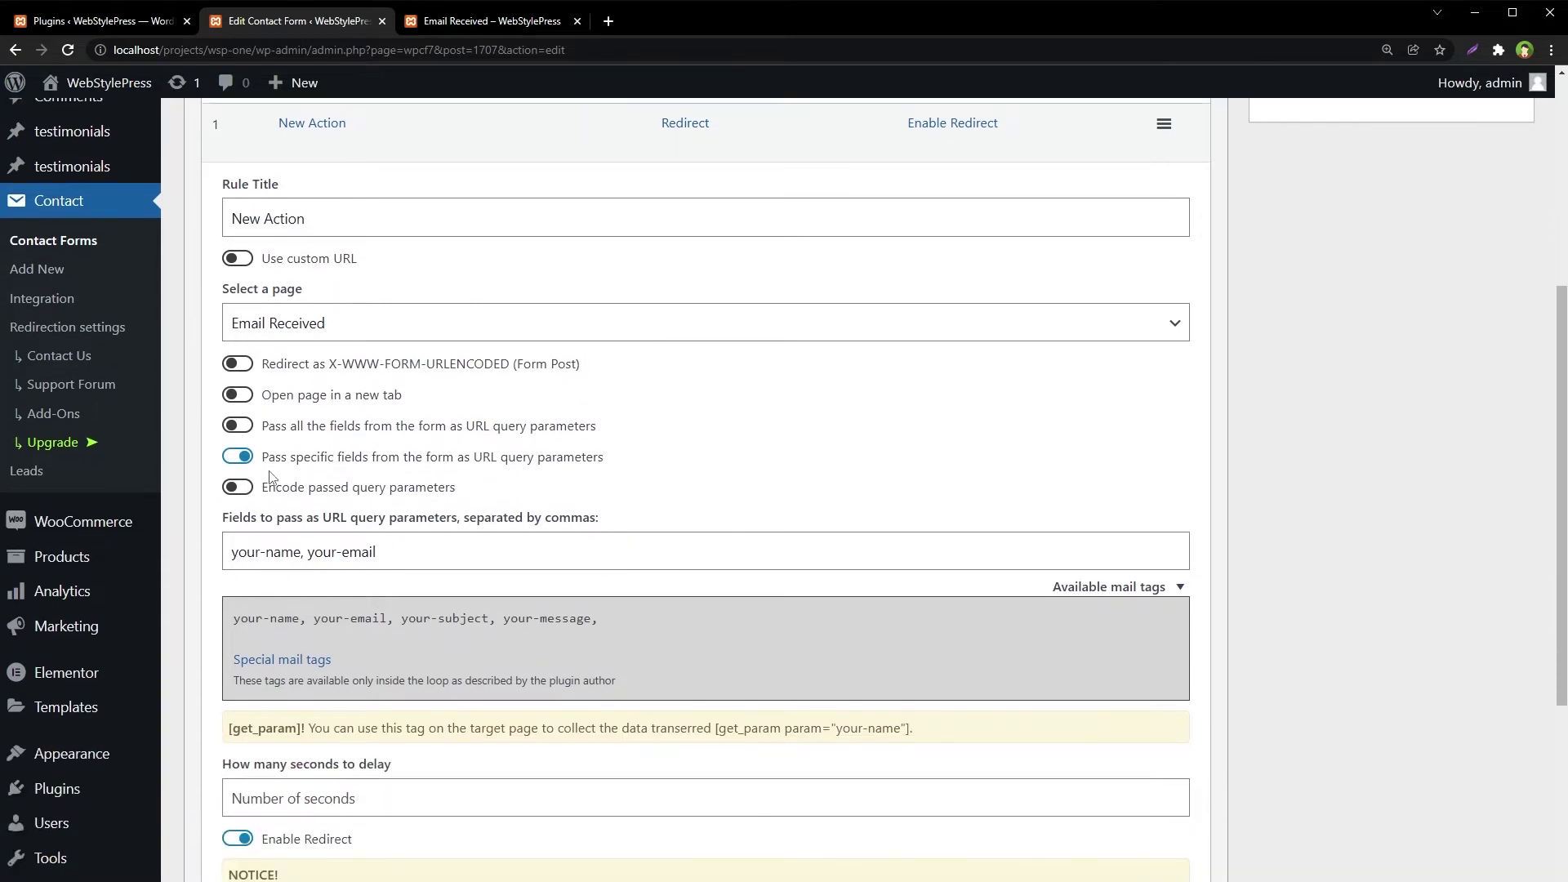
drag(388, 552, 227, 551)
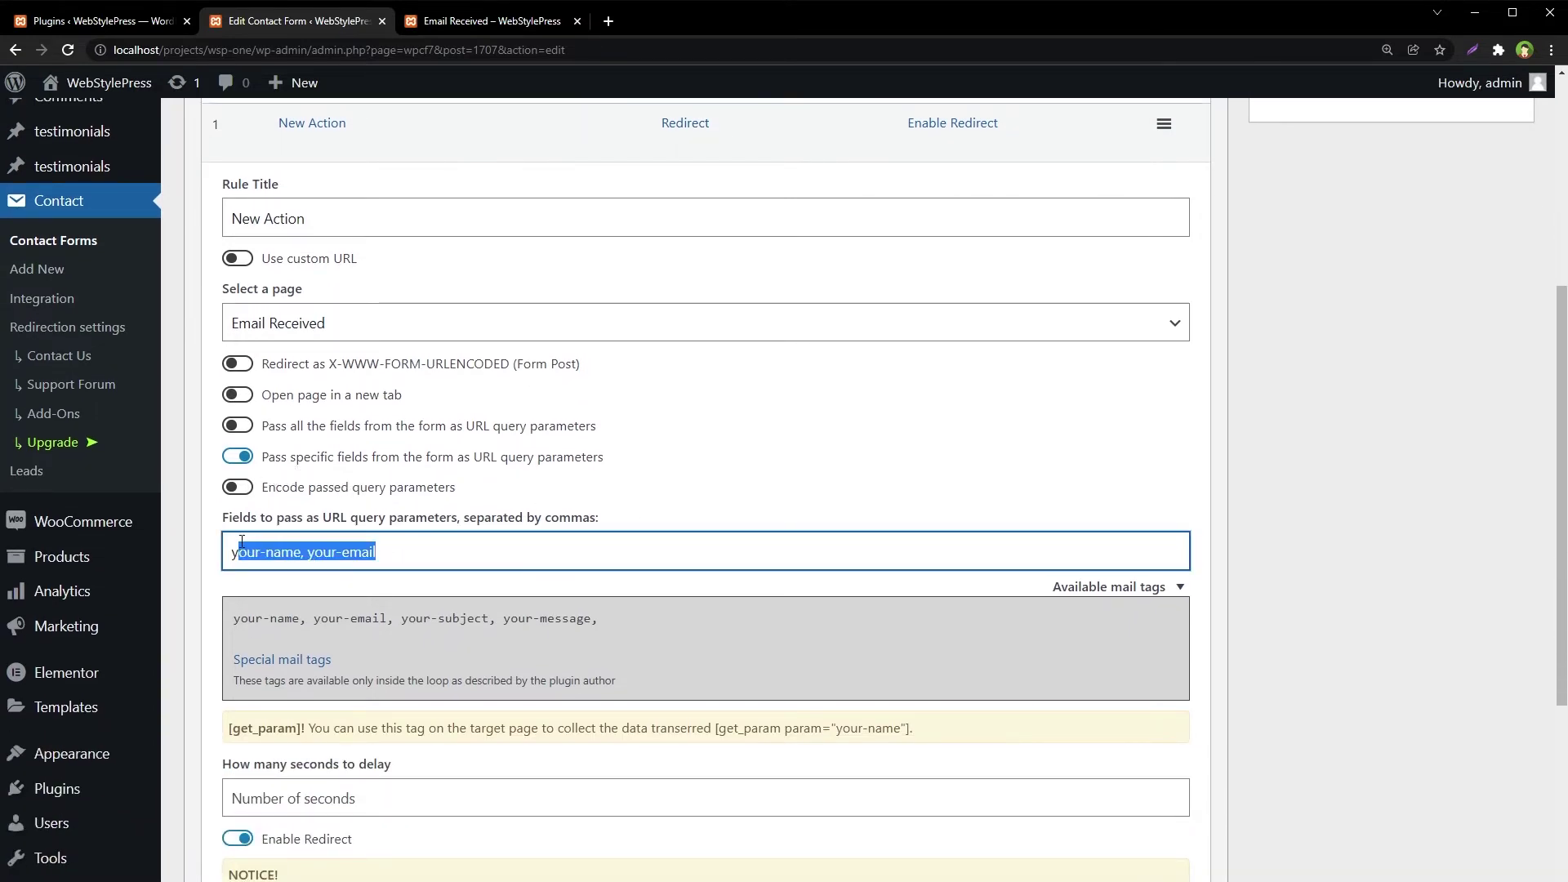
click(1316, 508)
scroll(1323, 509, down, 4)
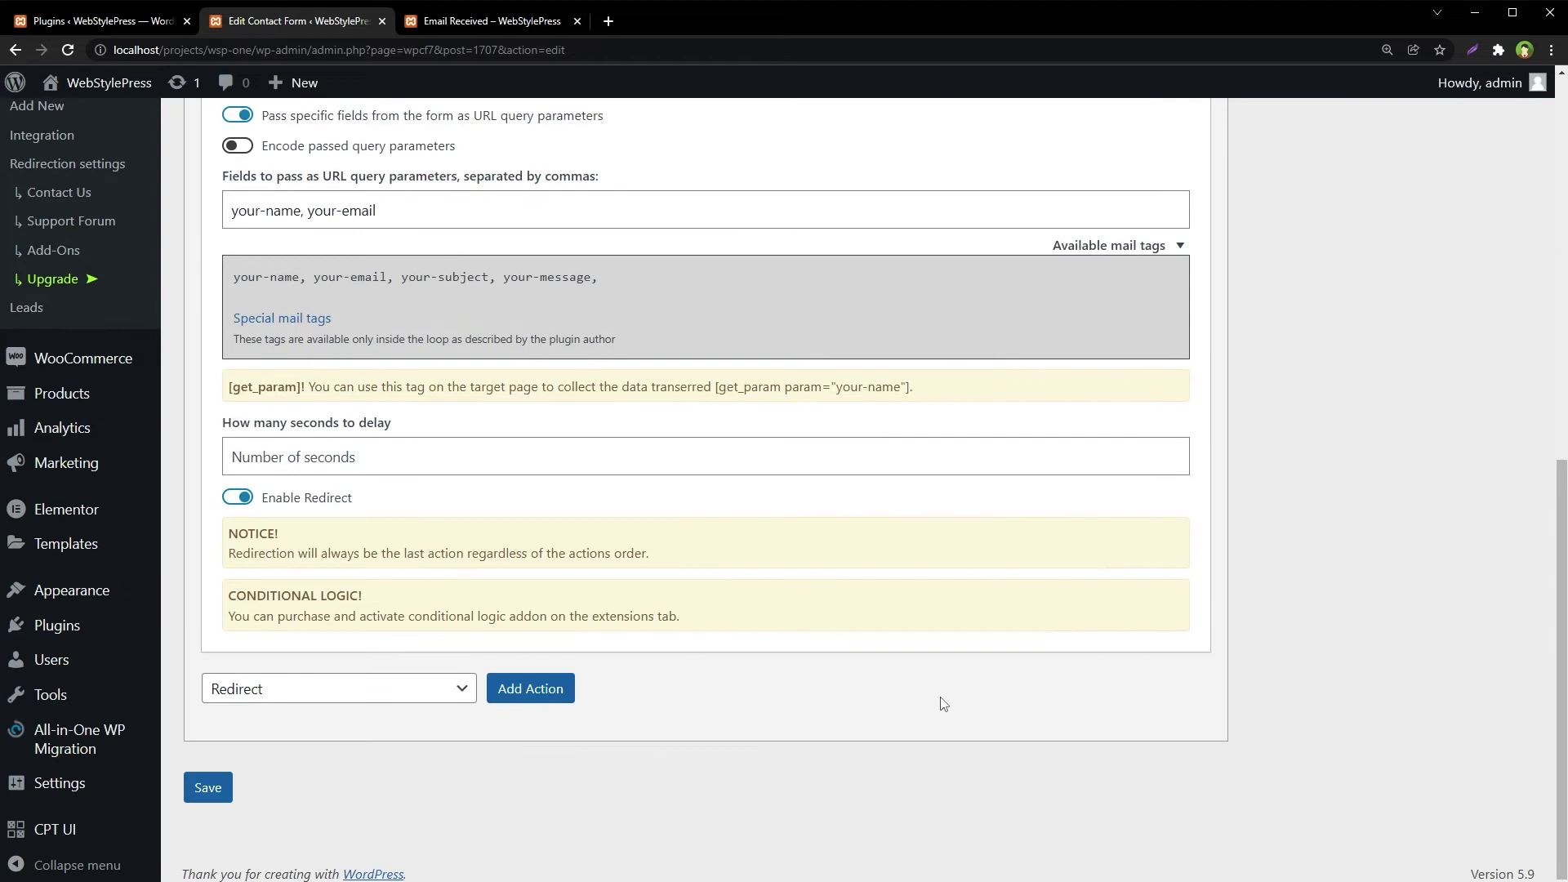
click(218, 787)
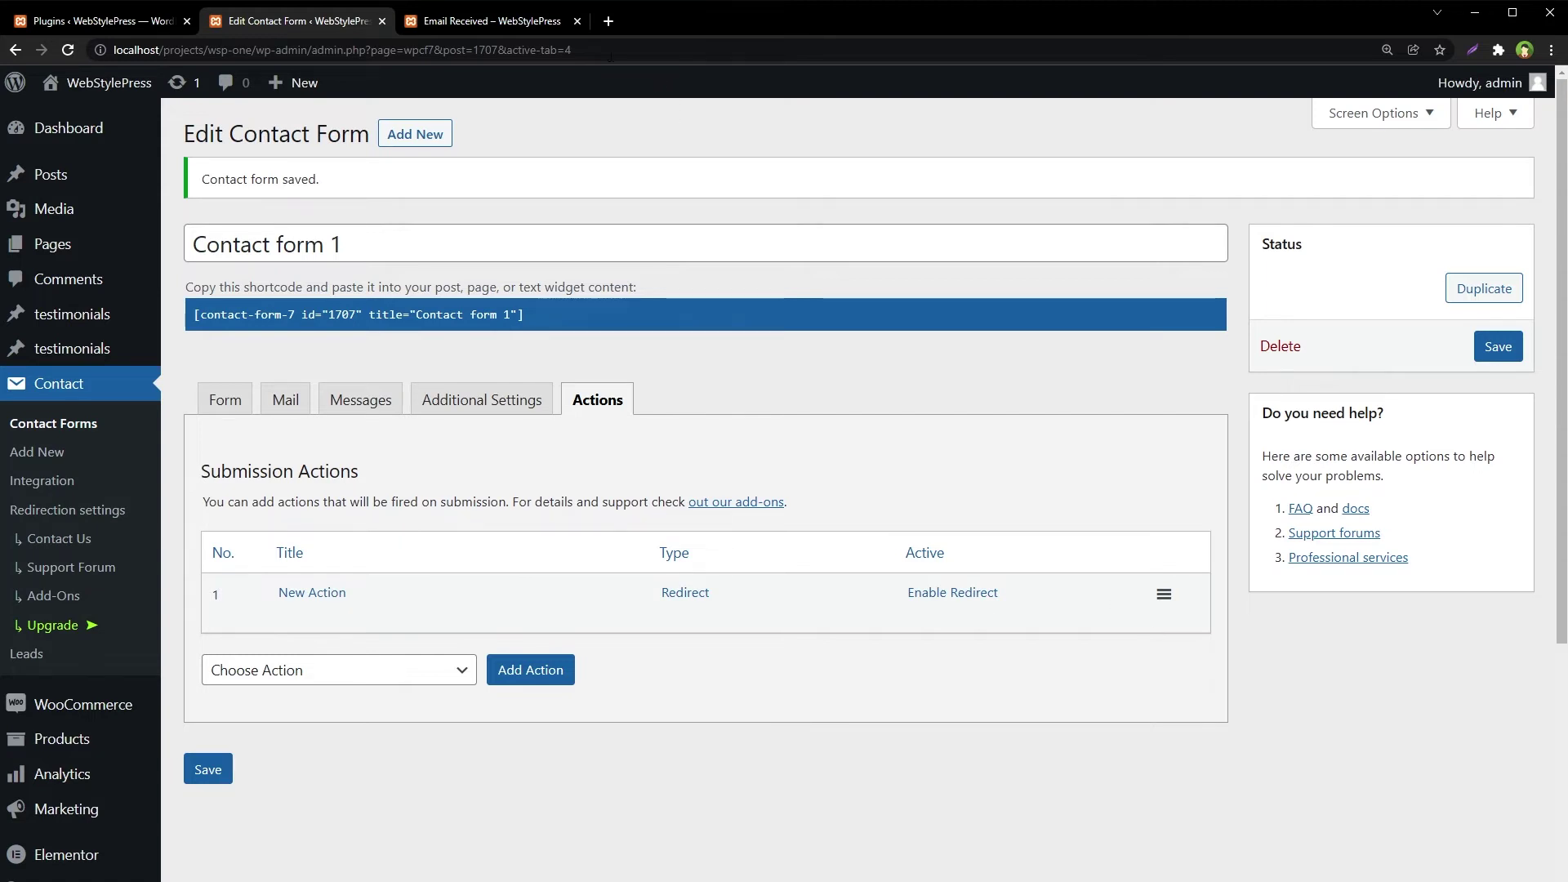
click(523, 21)
drag(437, 304, 1092, 271)
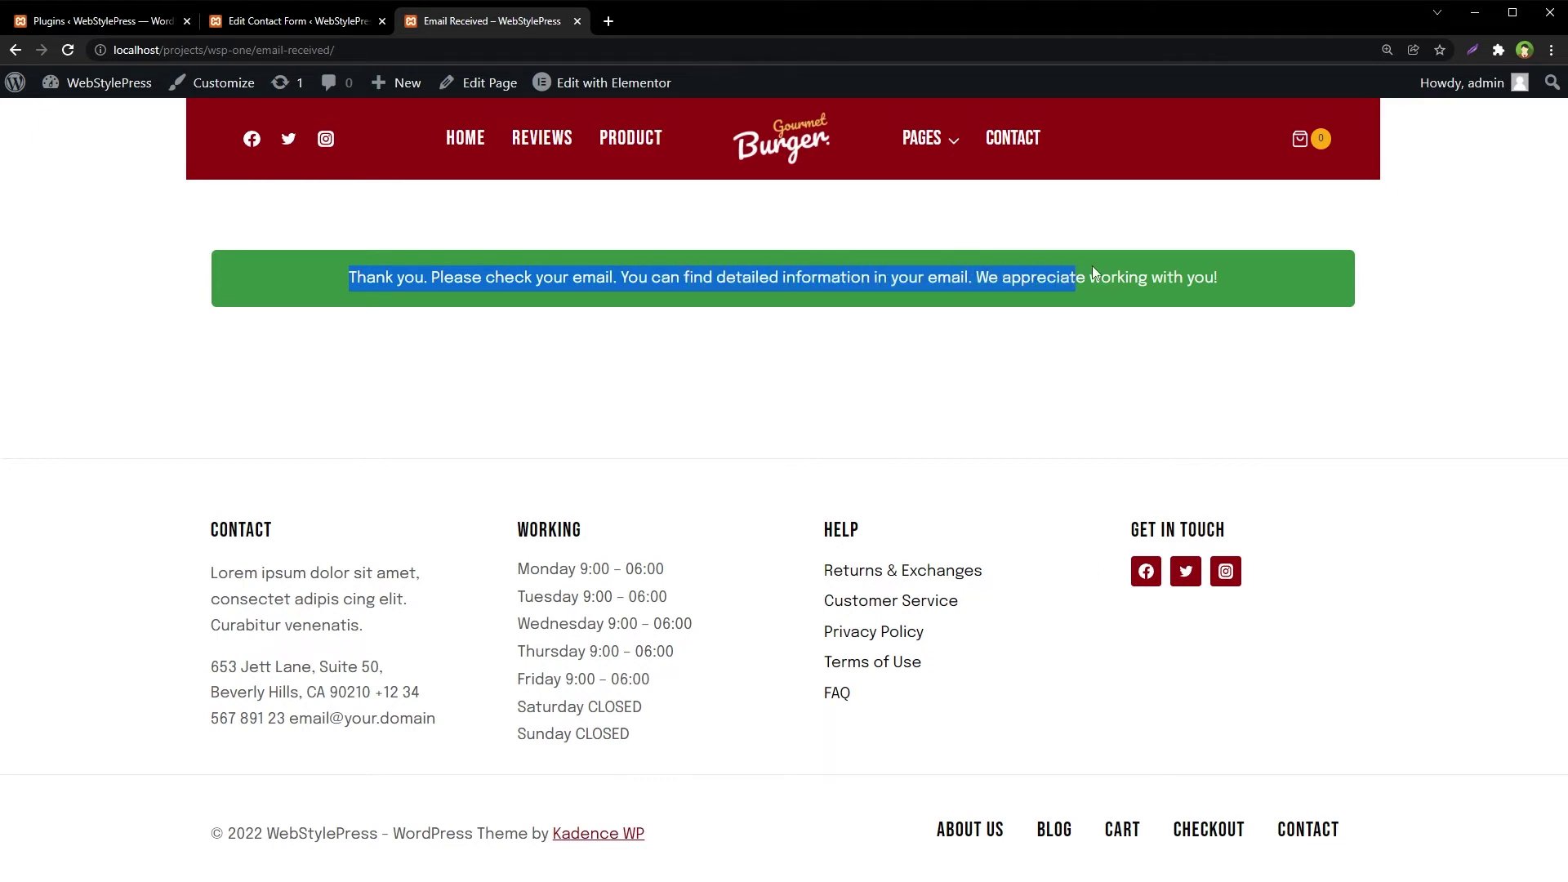
Highlight the whole thank-you sentence in the Email Received page banner.
click(1197, 266)
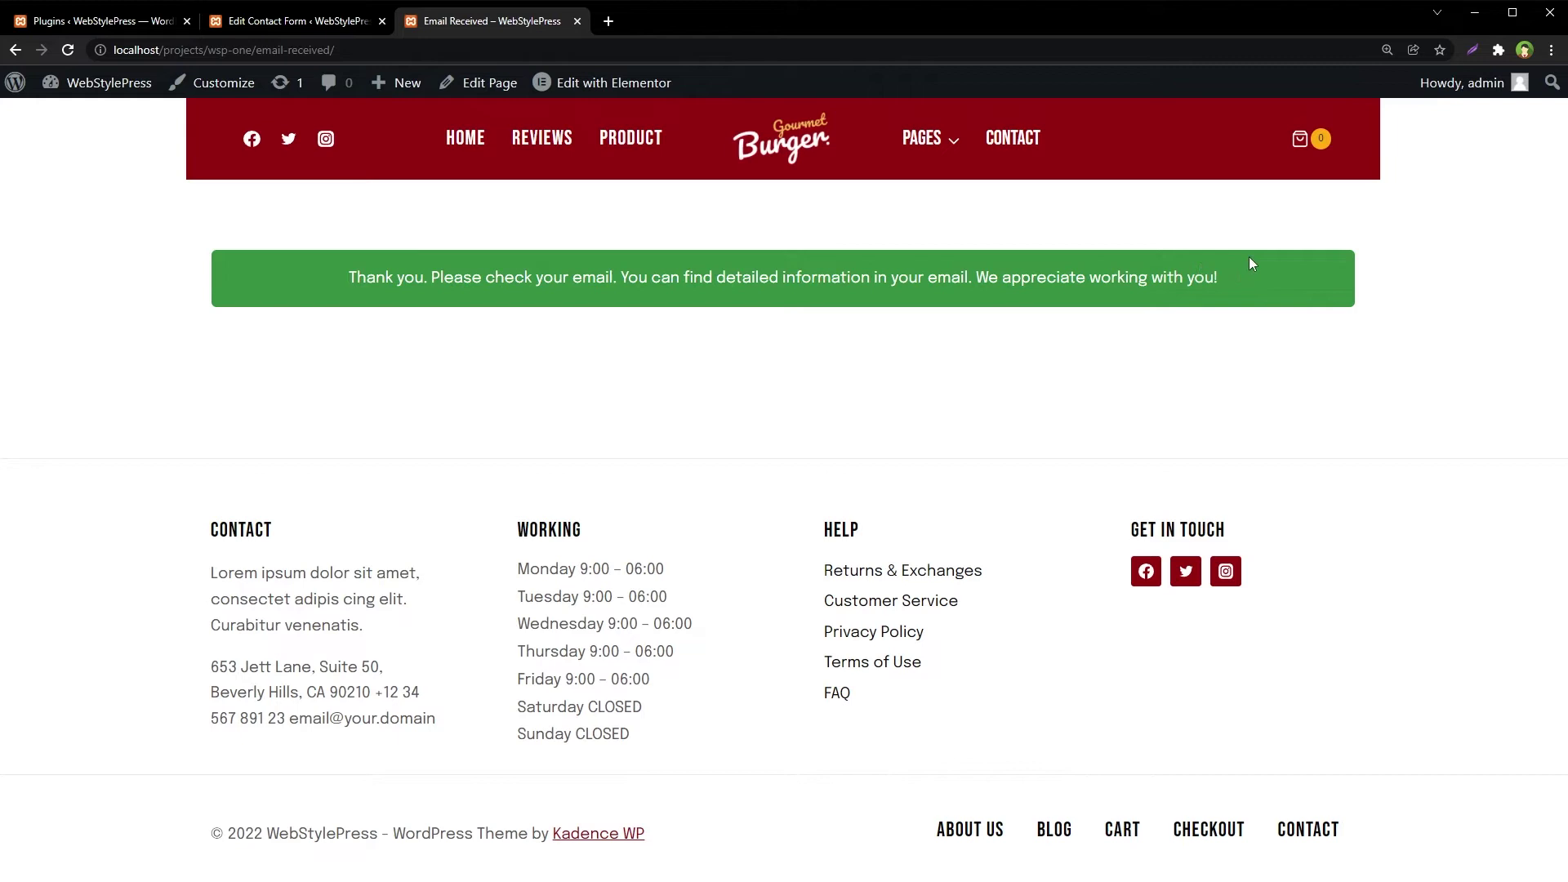
mouse_move(1252, 279)
mouse_down()
mouse_move(486, 319)
mouse_move(330, 292)
mouse_up()
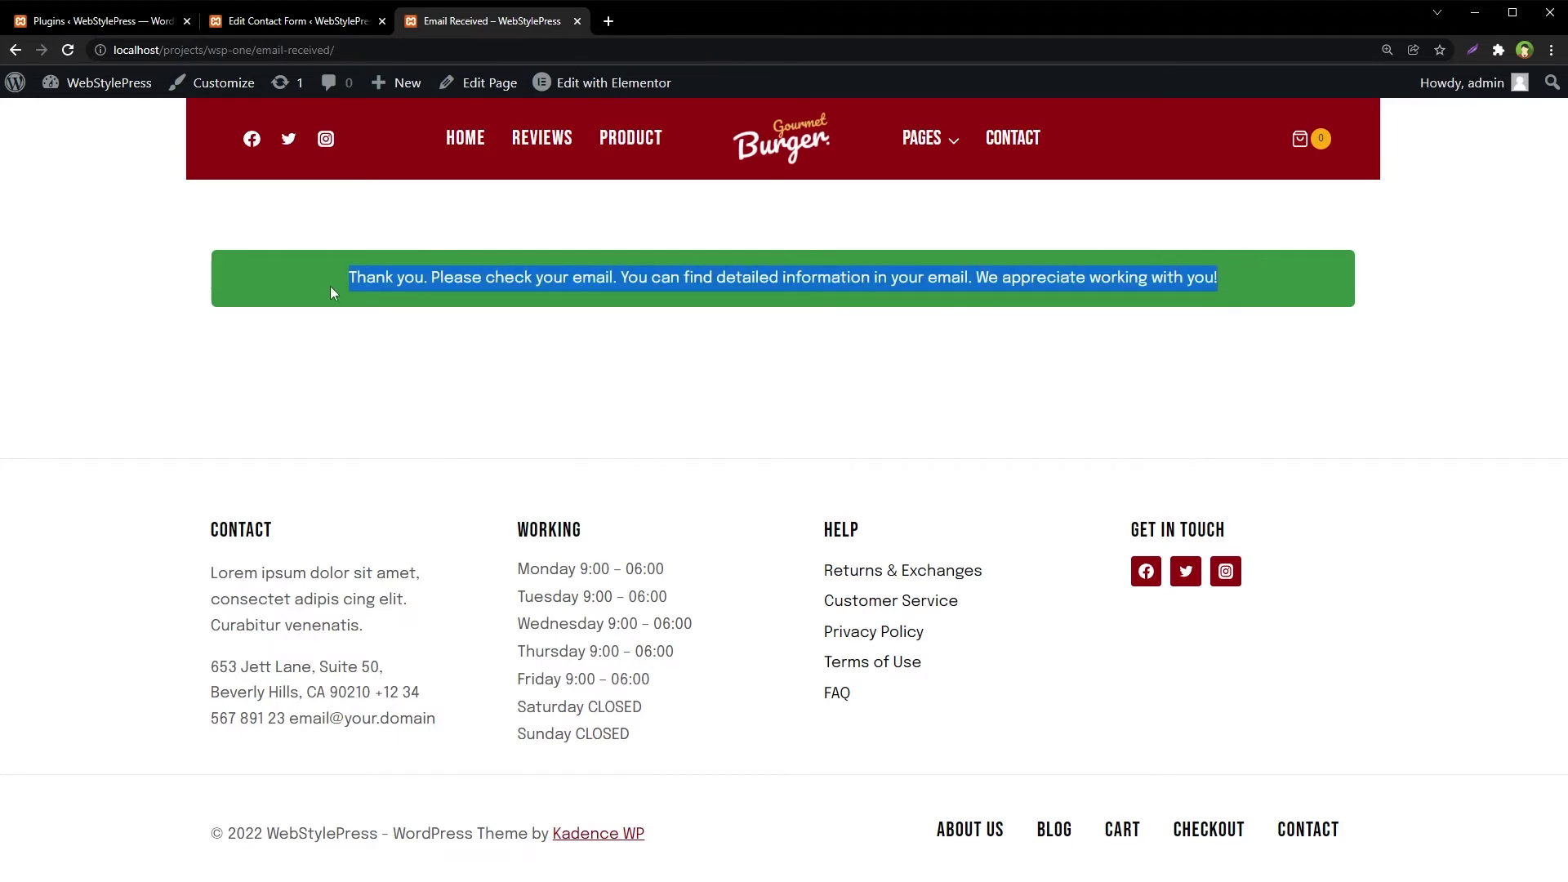
click(331, 287)
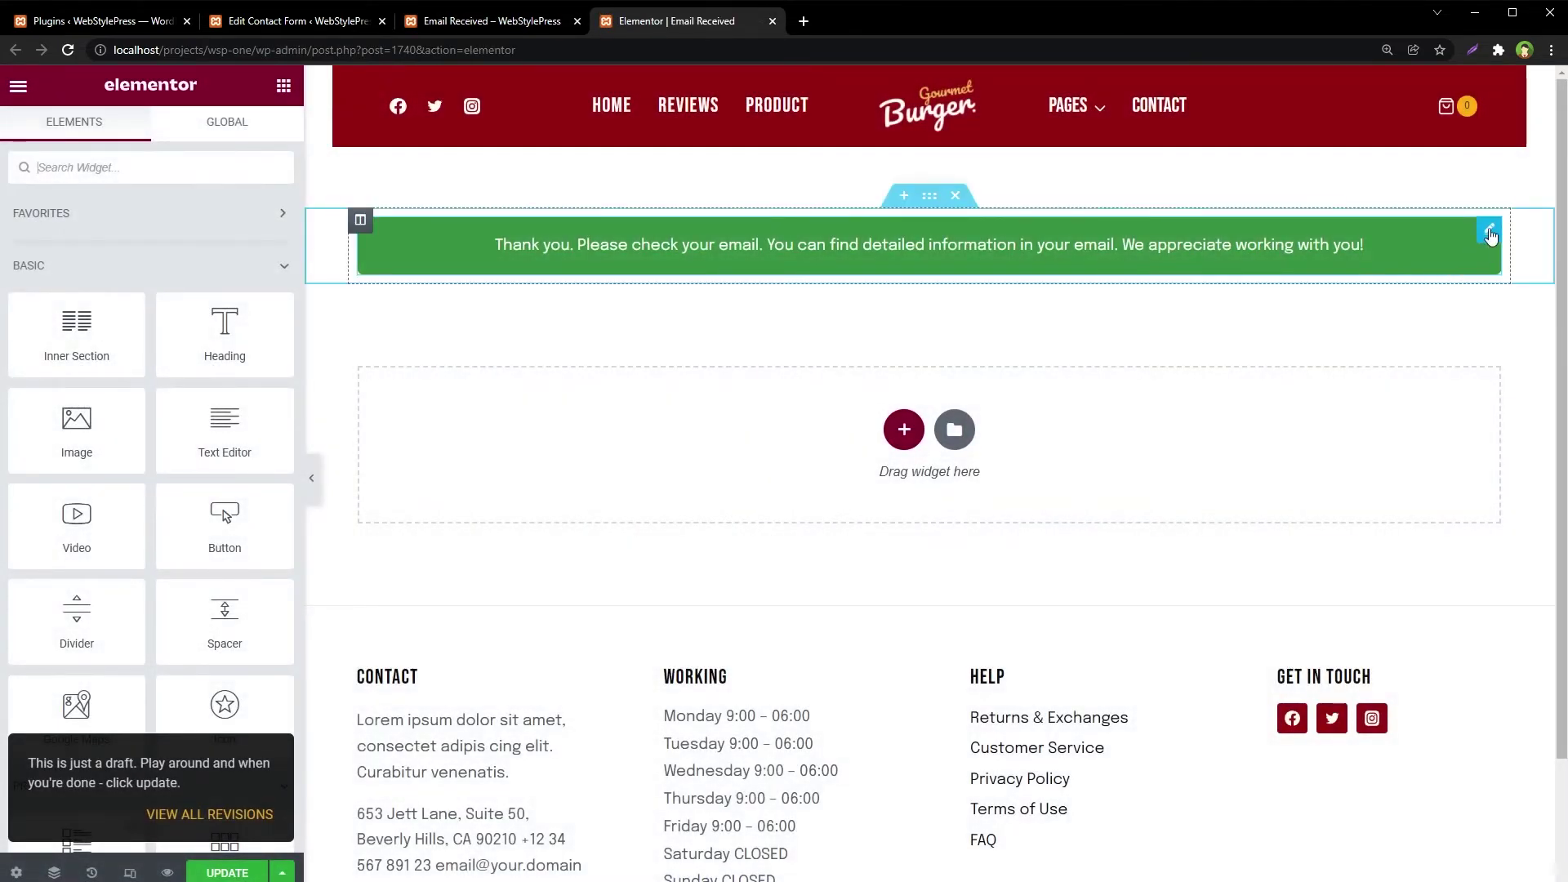
In the thank-you text widget's HTML view, paste a bold your-name get_param tag after 'Thank you'.
click(1487, 233)
click(235, 253)
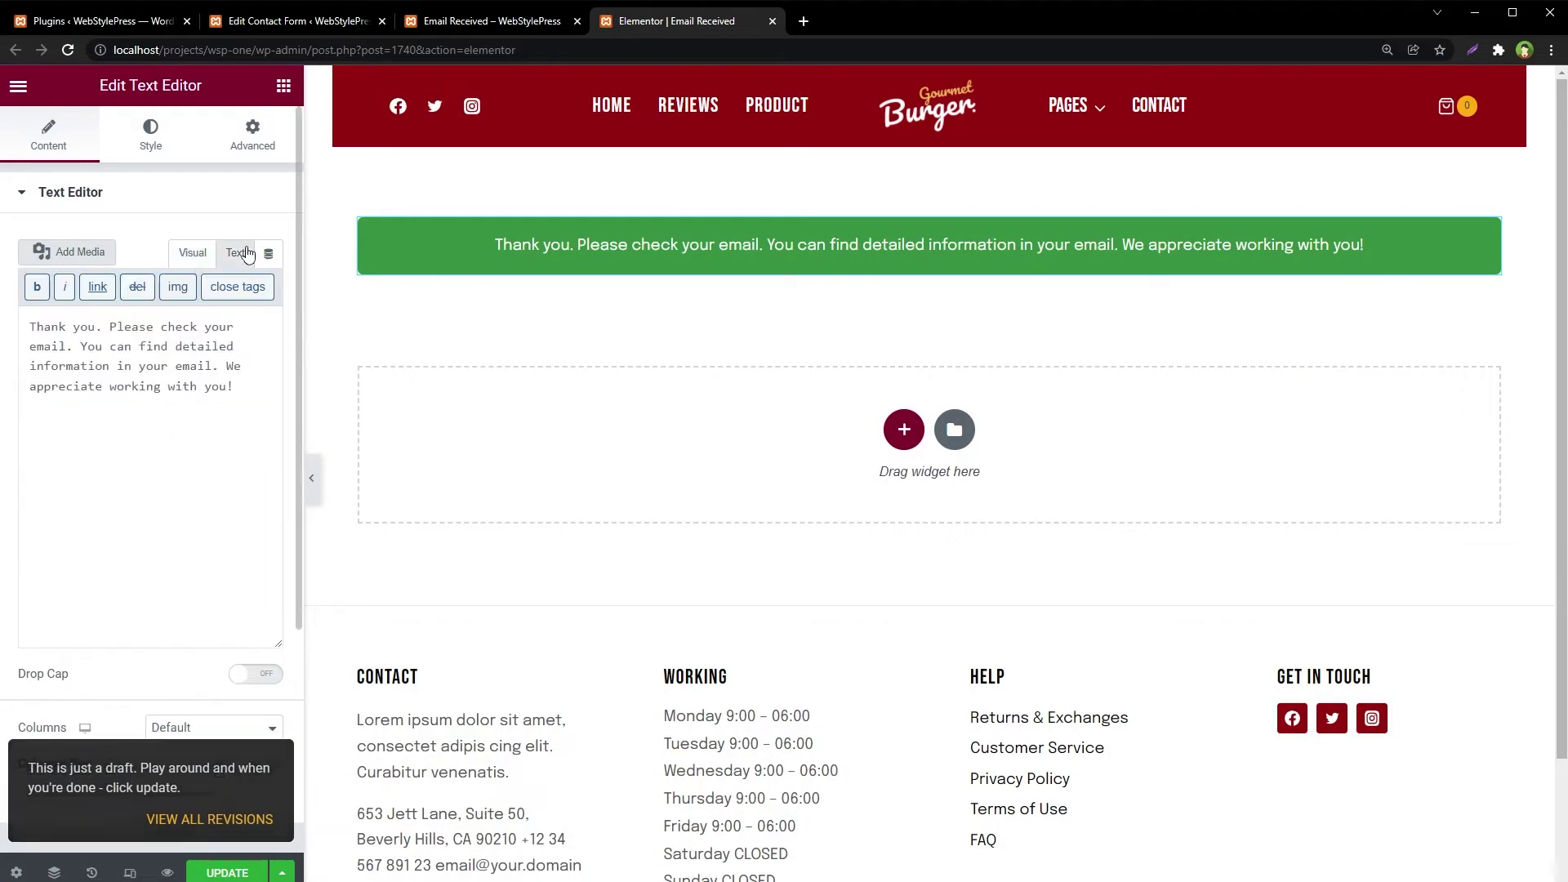
click(97, 328)
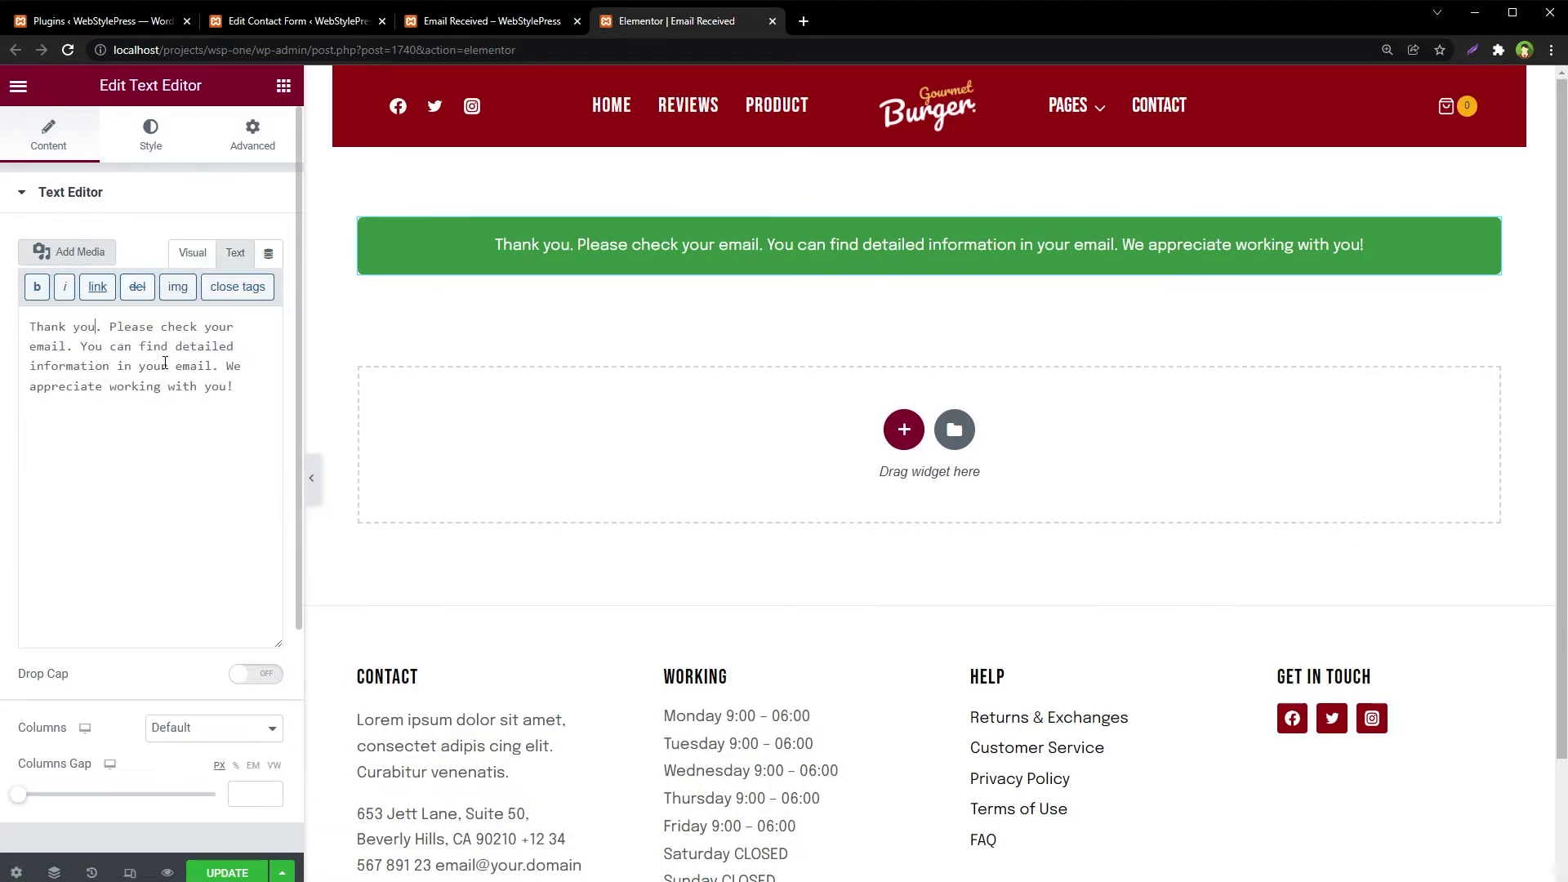
key(ctrl+plus)
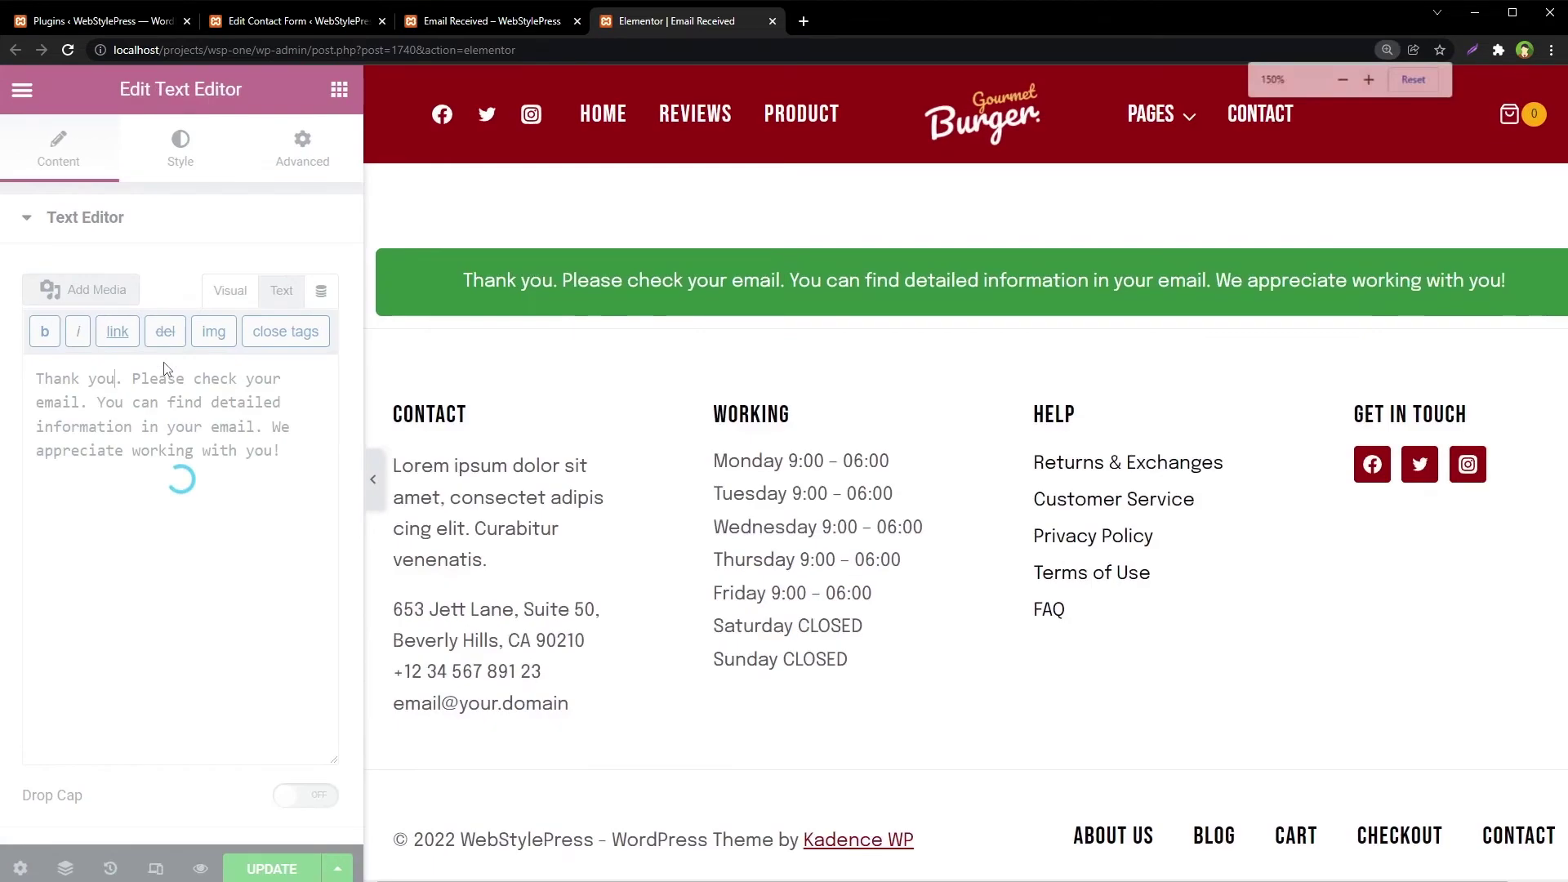
key(ctrl+minus)
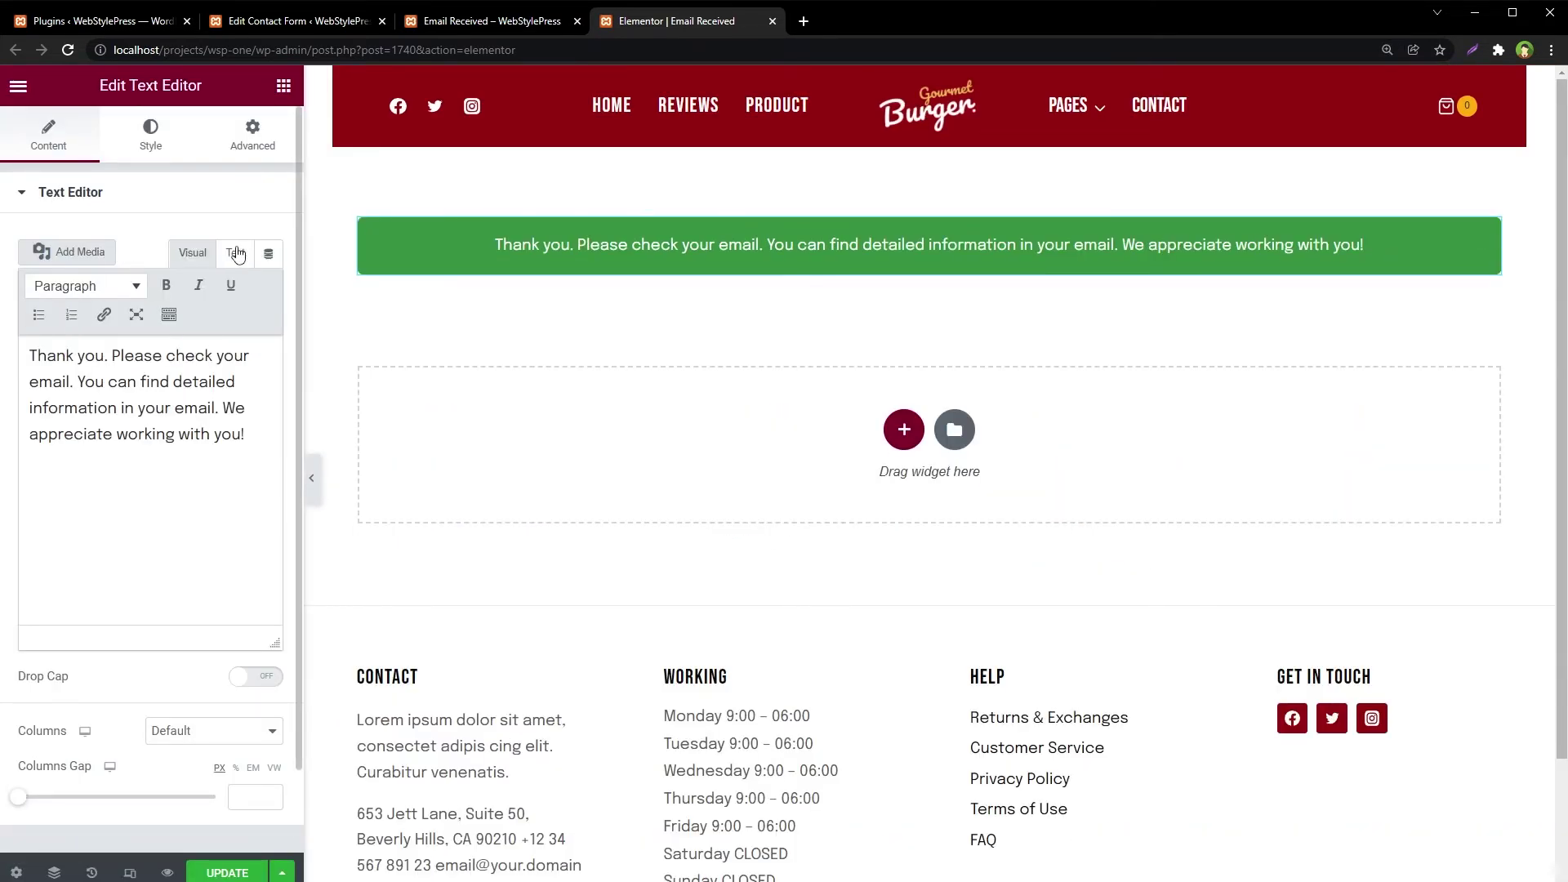
click(235, 252)
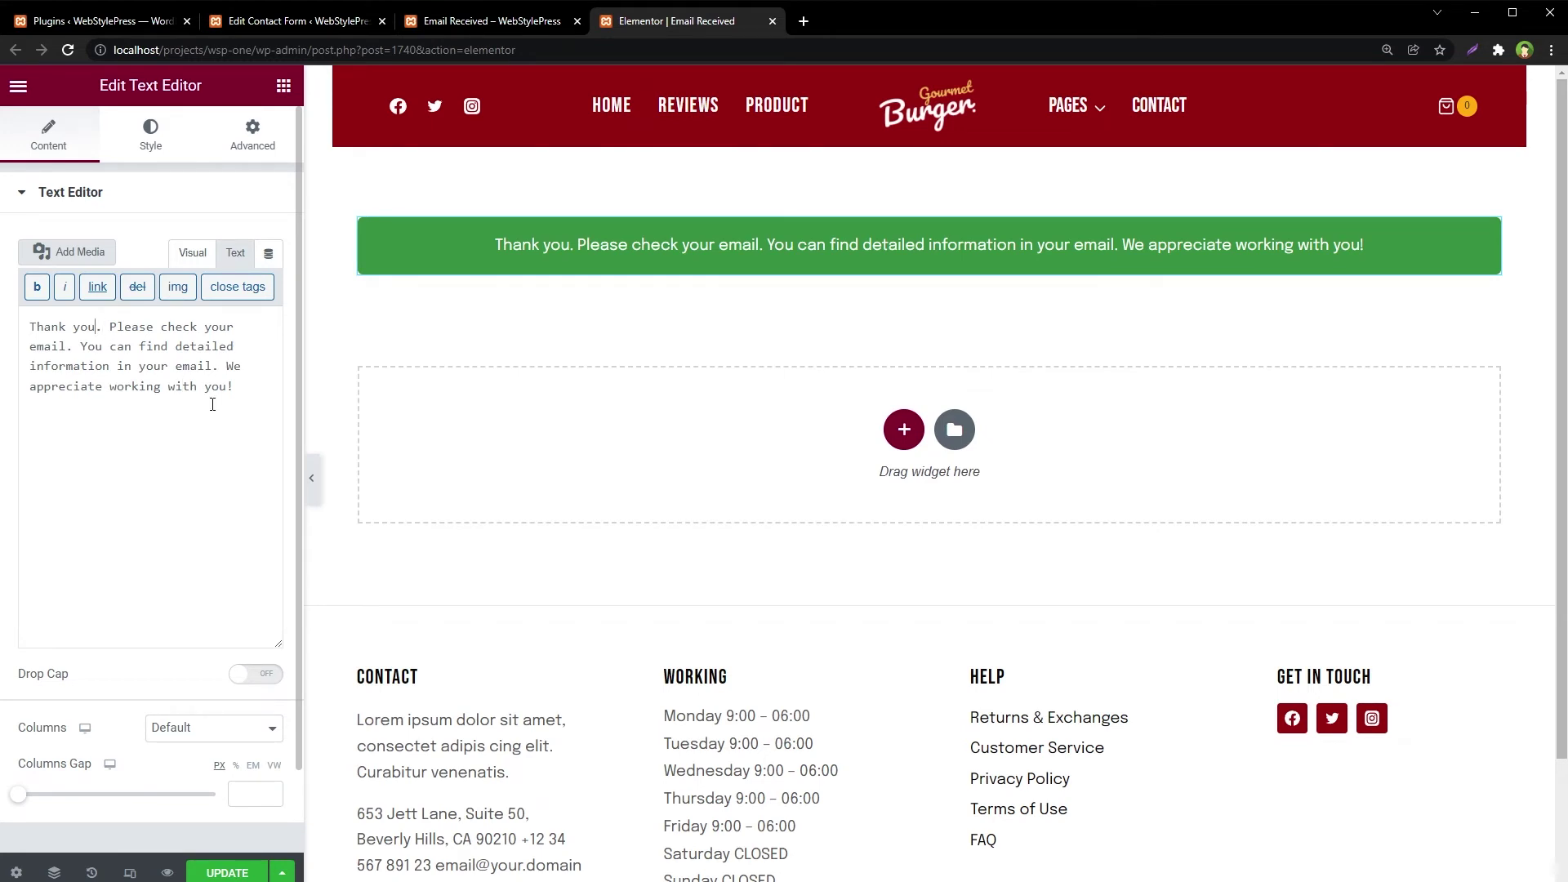
text(<strong>[get_param param="your-name"]</strong>)
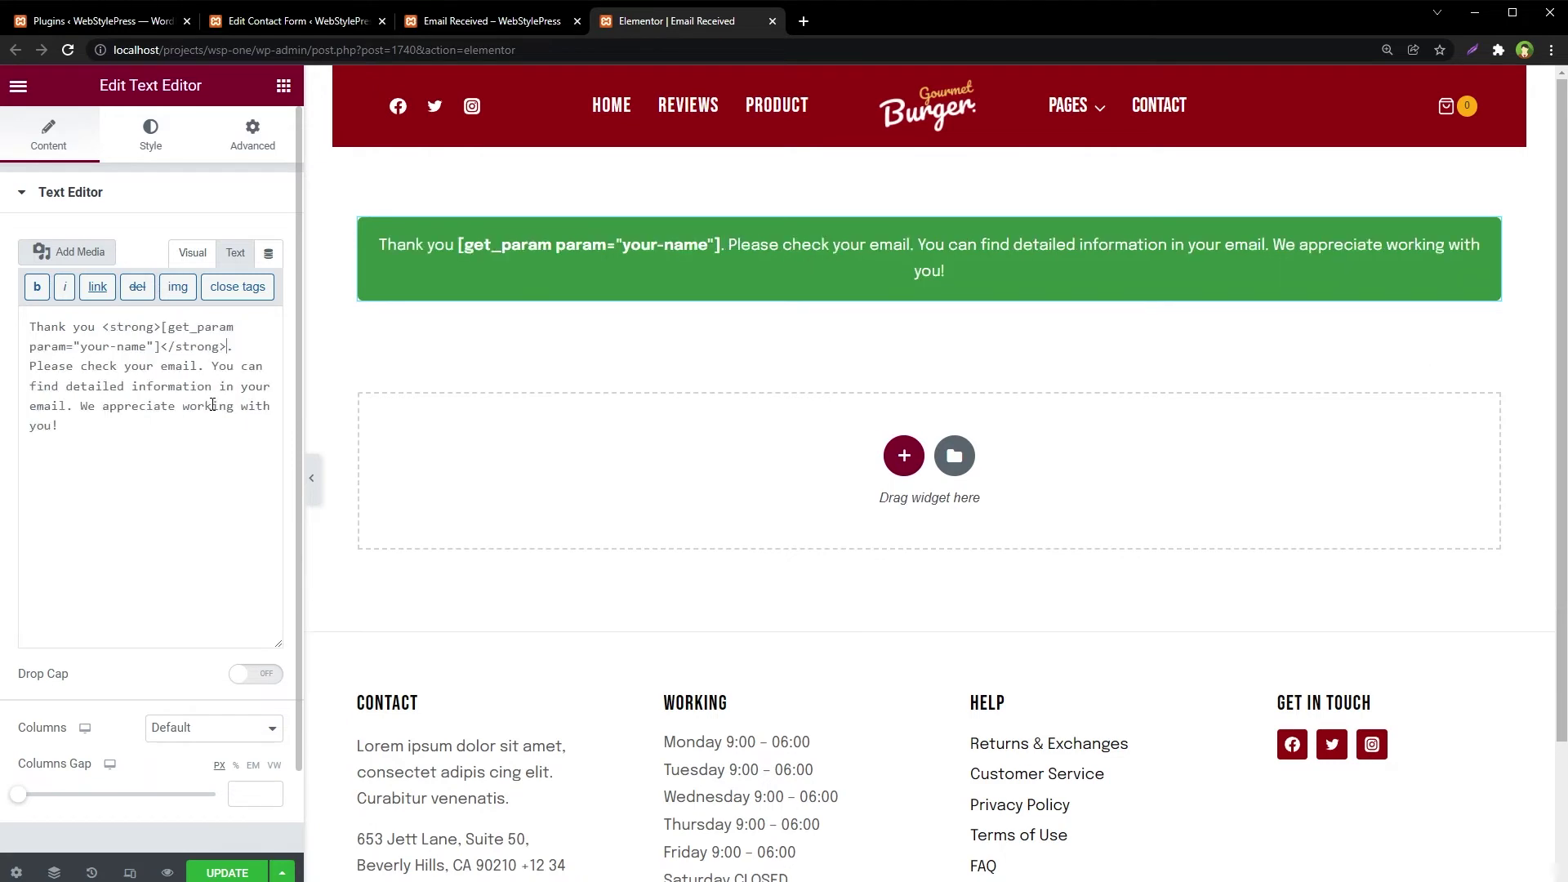
key(ctrl+shift+Right)
key(ctrl+shift+Right)
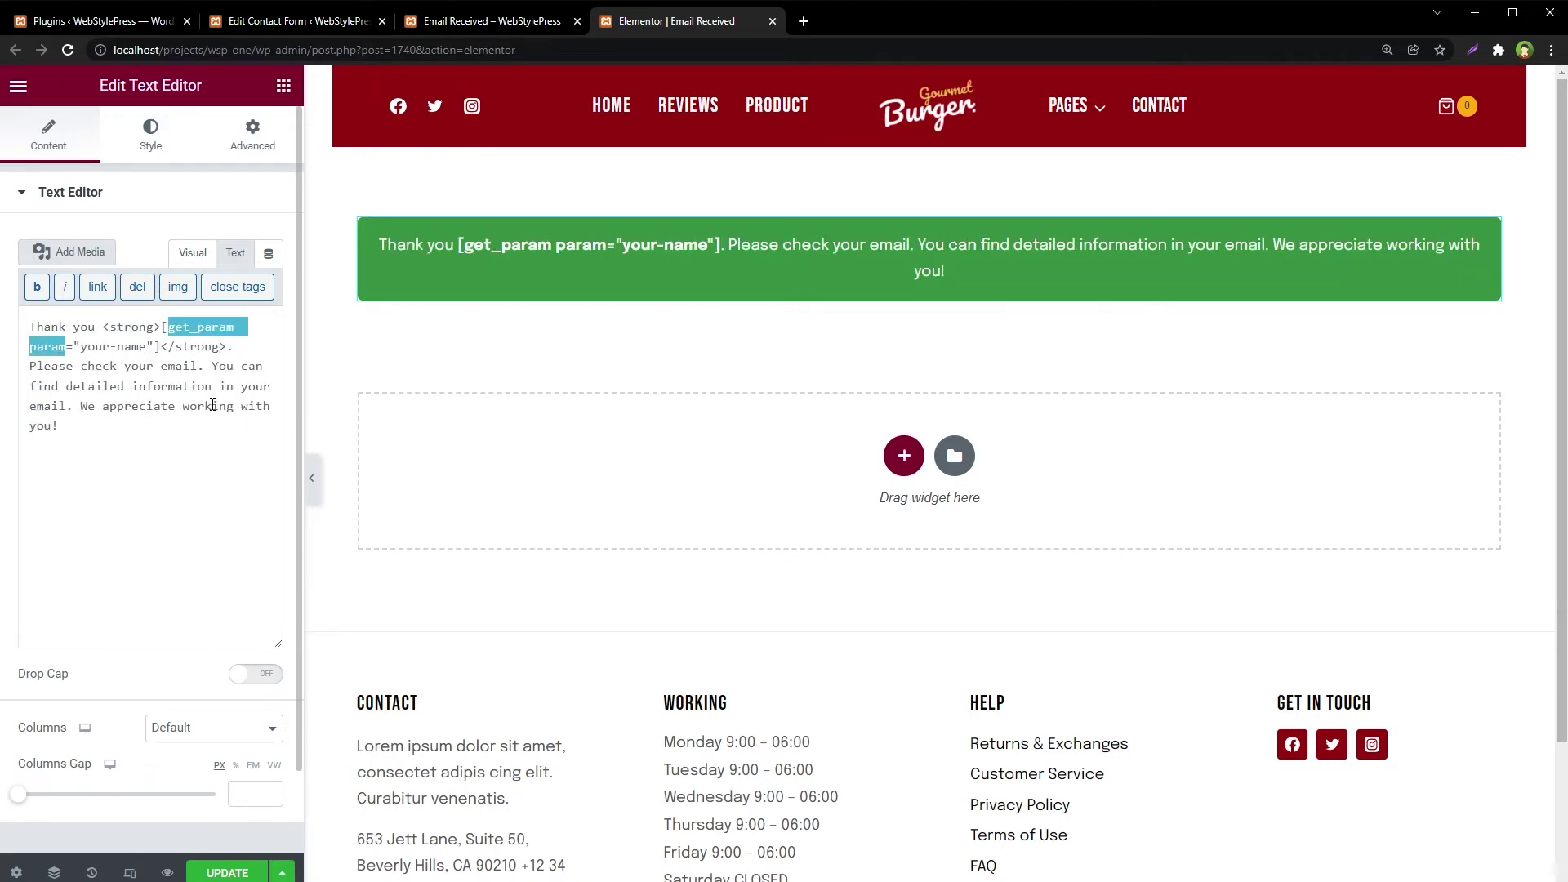
key(Right)
key(ctrl+shift+Right)
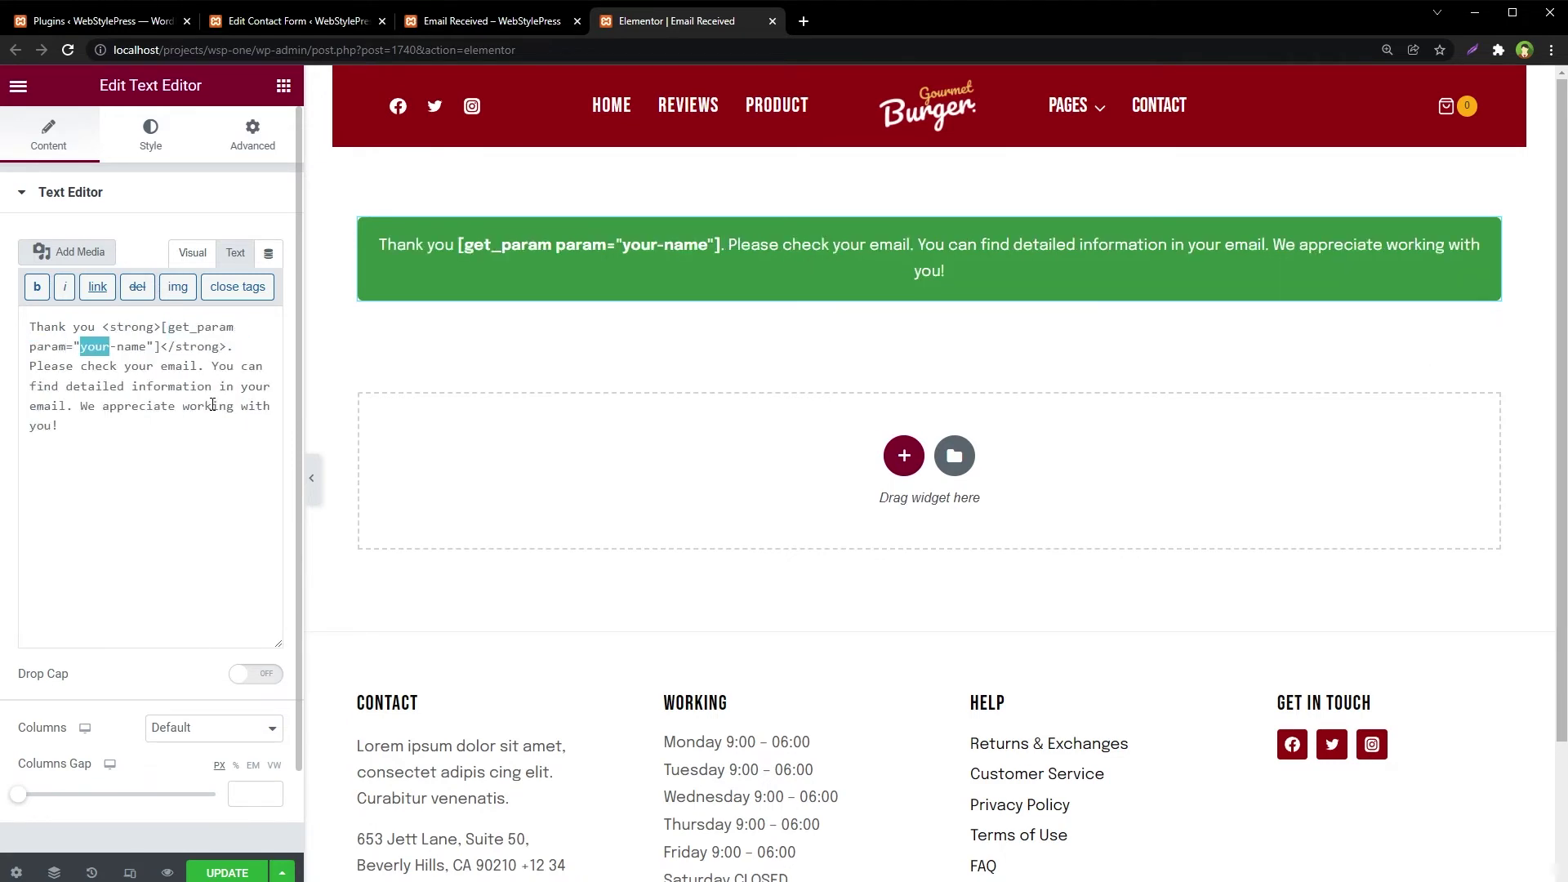
key(ctrl+shift+Right)
key(ctrl+shift+Right)
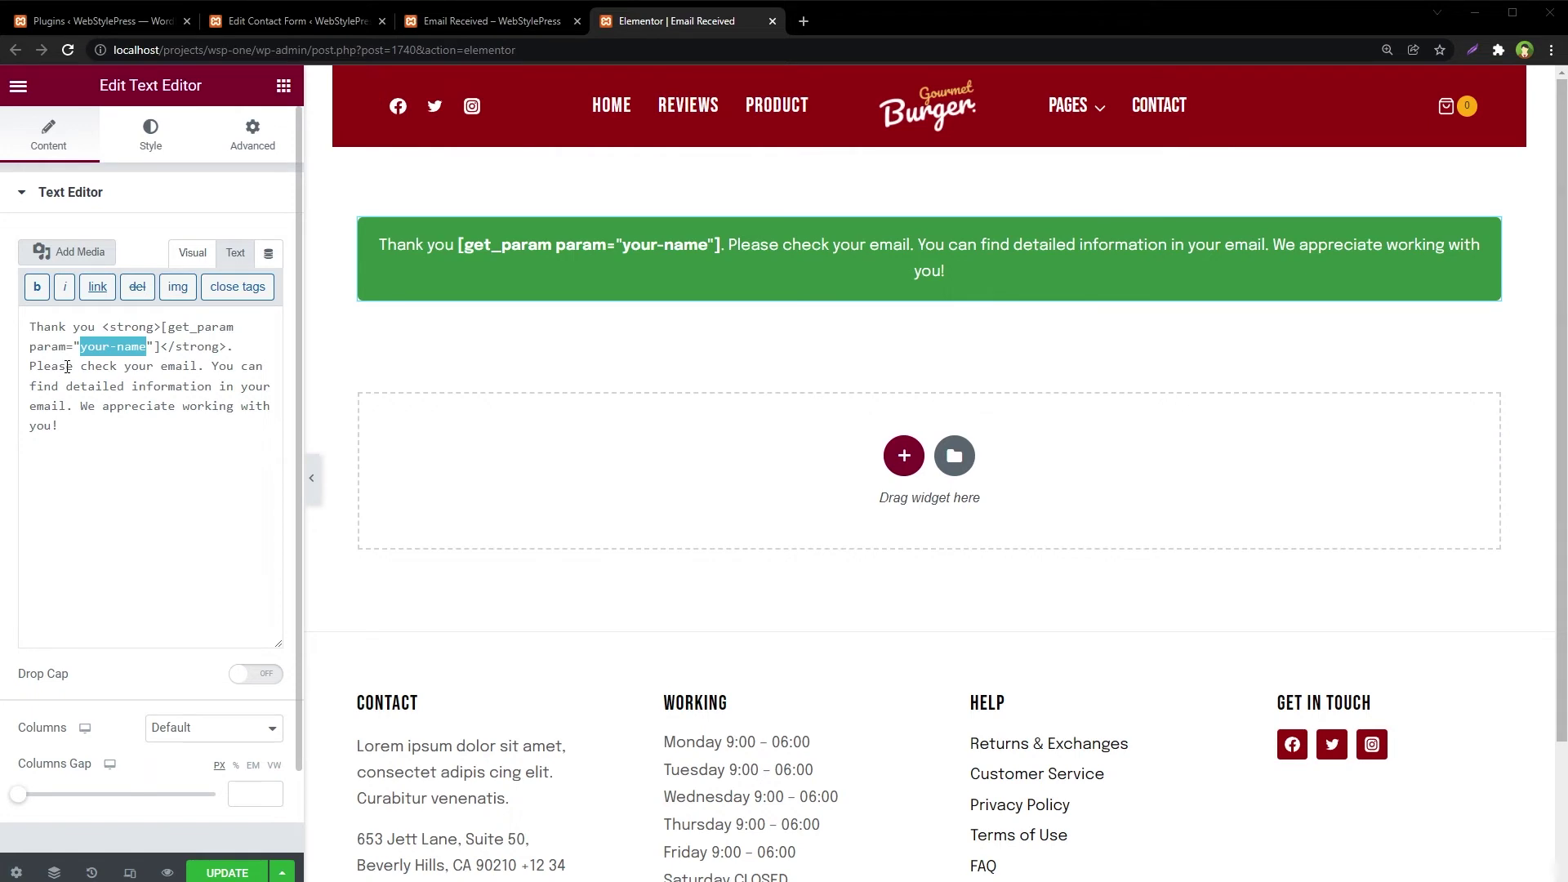
Paste a bold your-email get_param tag after 'email' and update the page.
drag(65, 366, 192, 367)
click(199, 366)
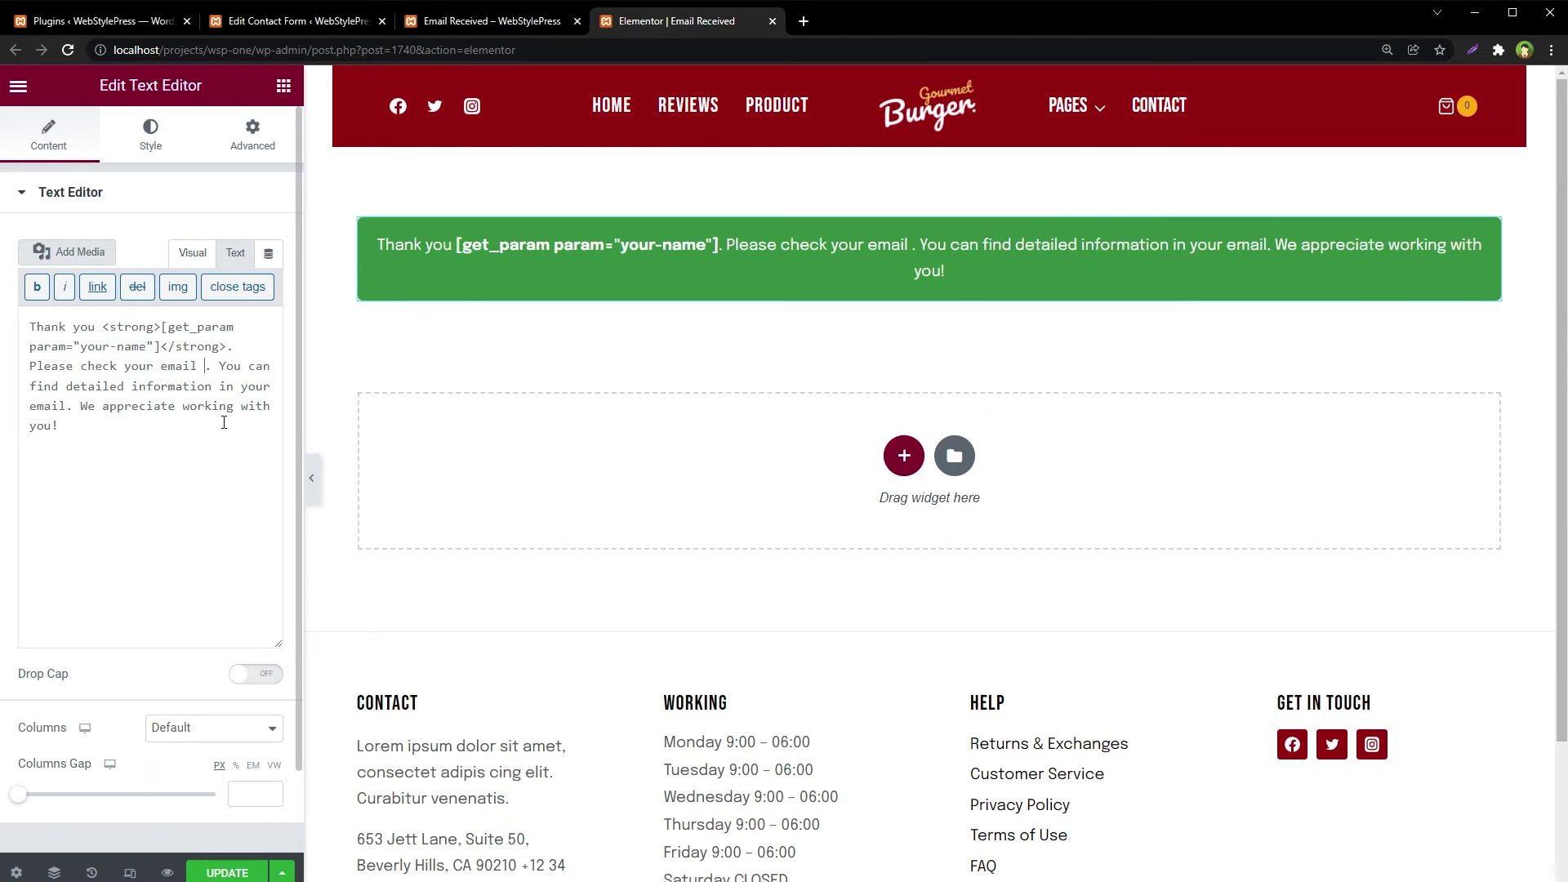
text(<strong>[get_param param="your-email"]</strong>)
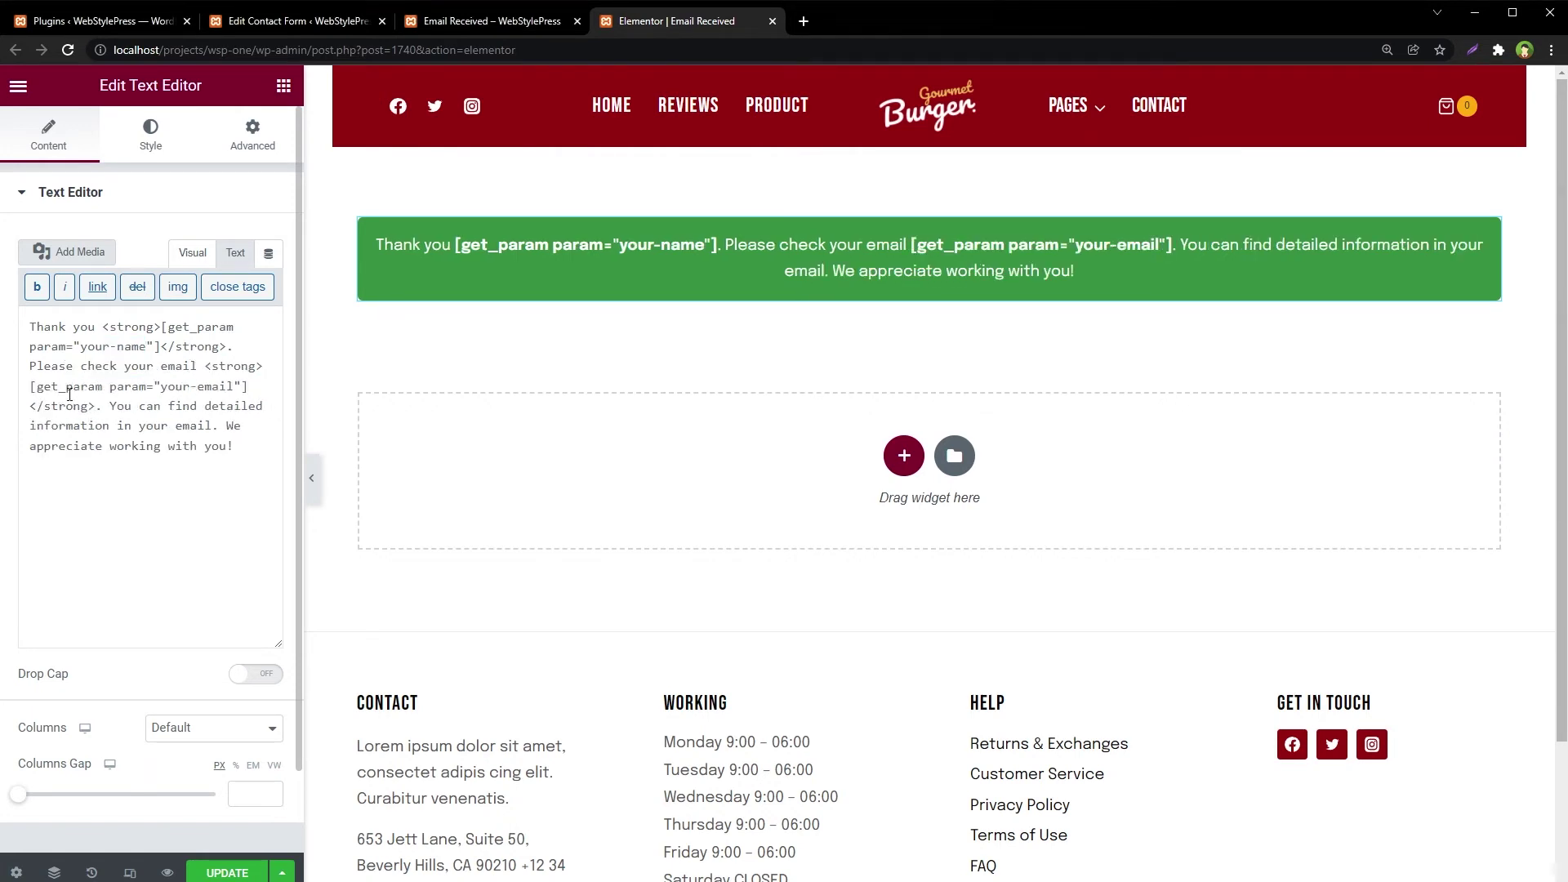
drag(163, 391, 230, 408)
click(211, 445)
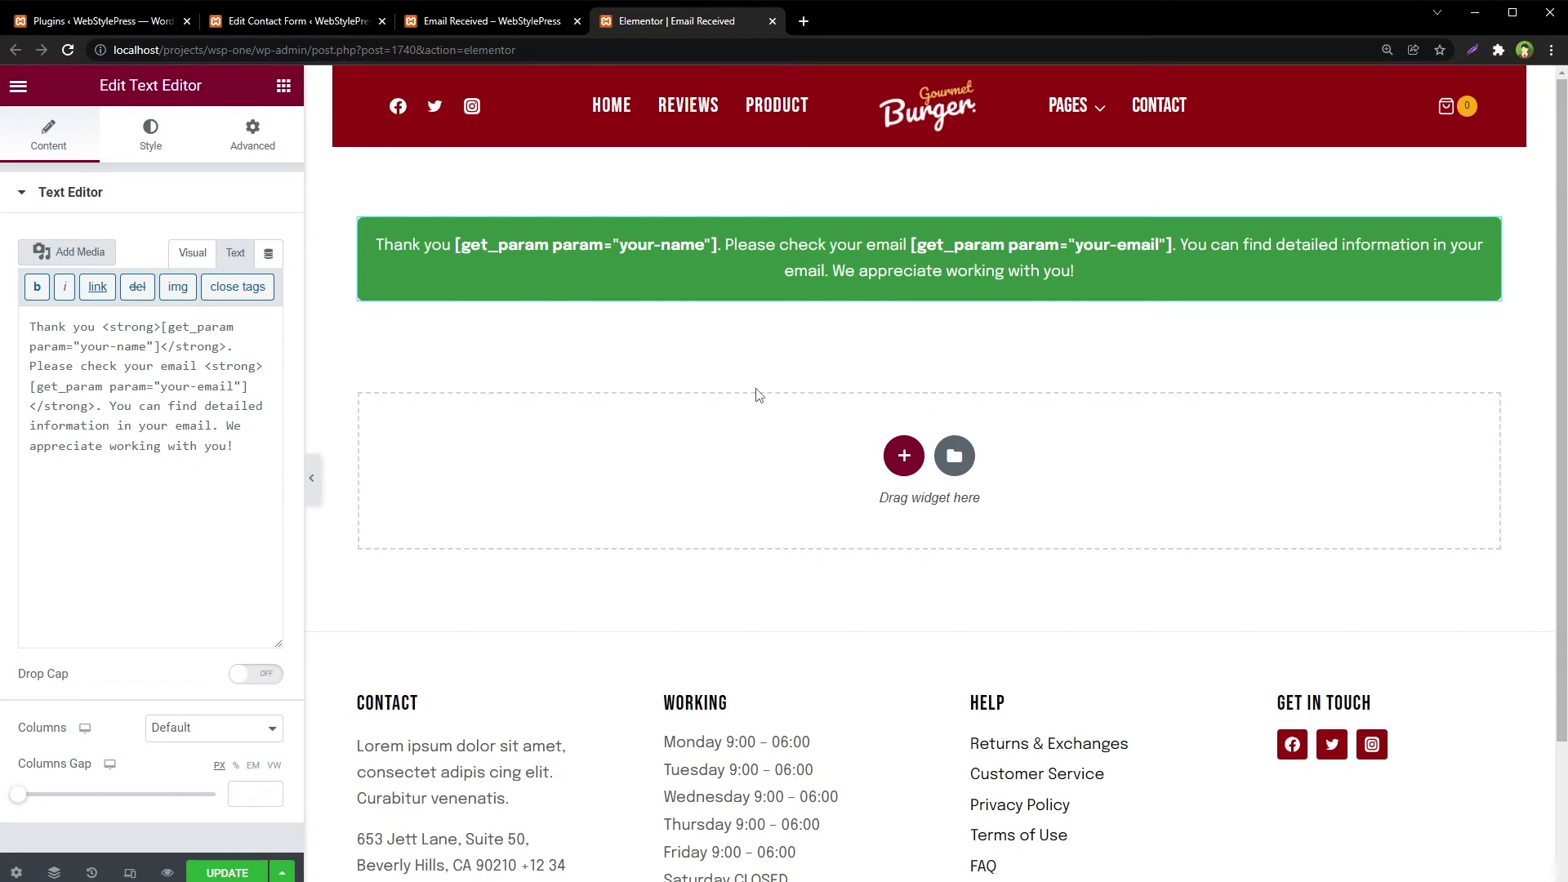
click(227, 872)
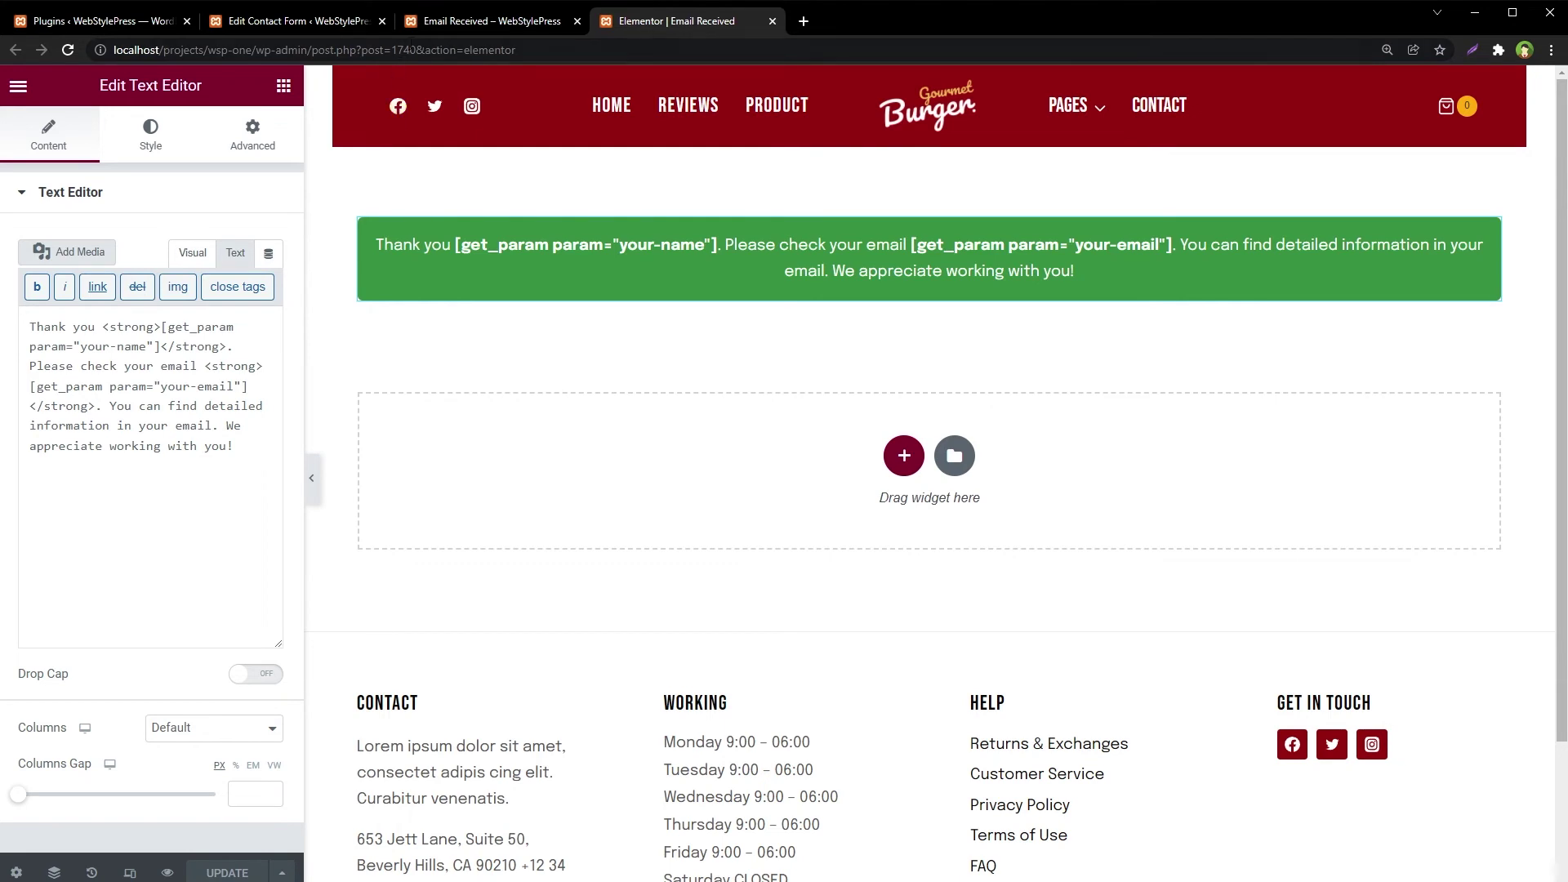
Reload the Email Received page, then go to the Contact page.
click(454, 23)
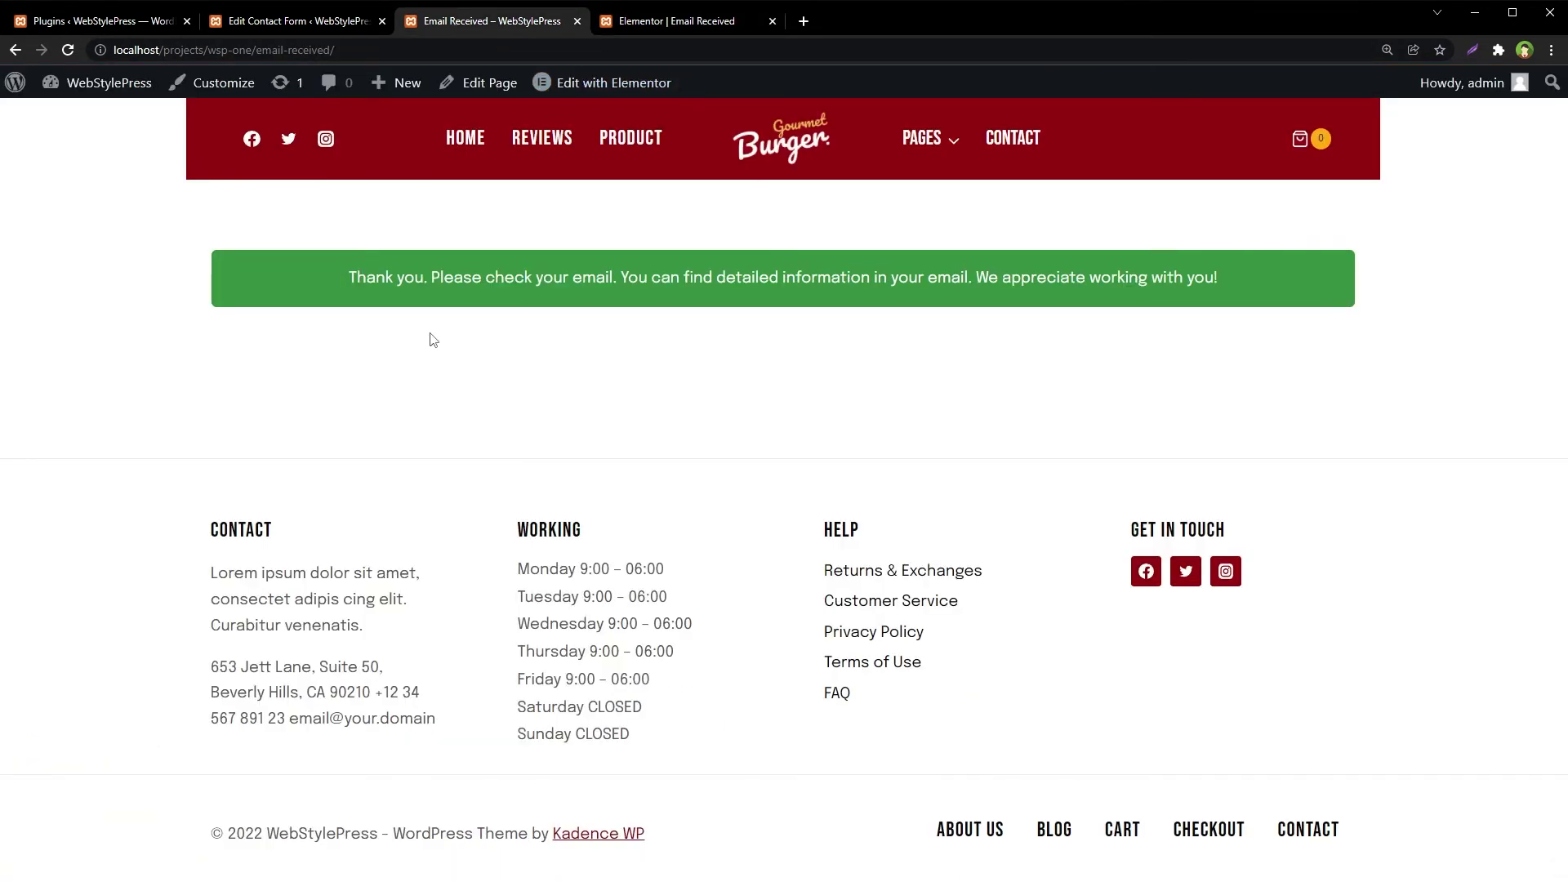
key(F5)
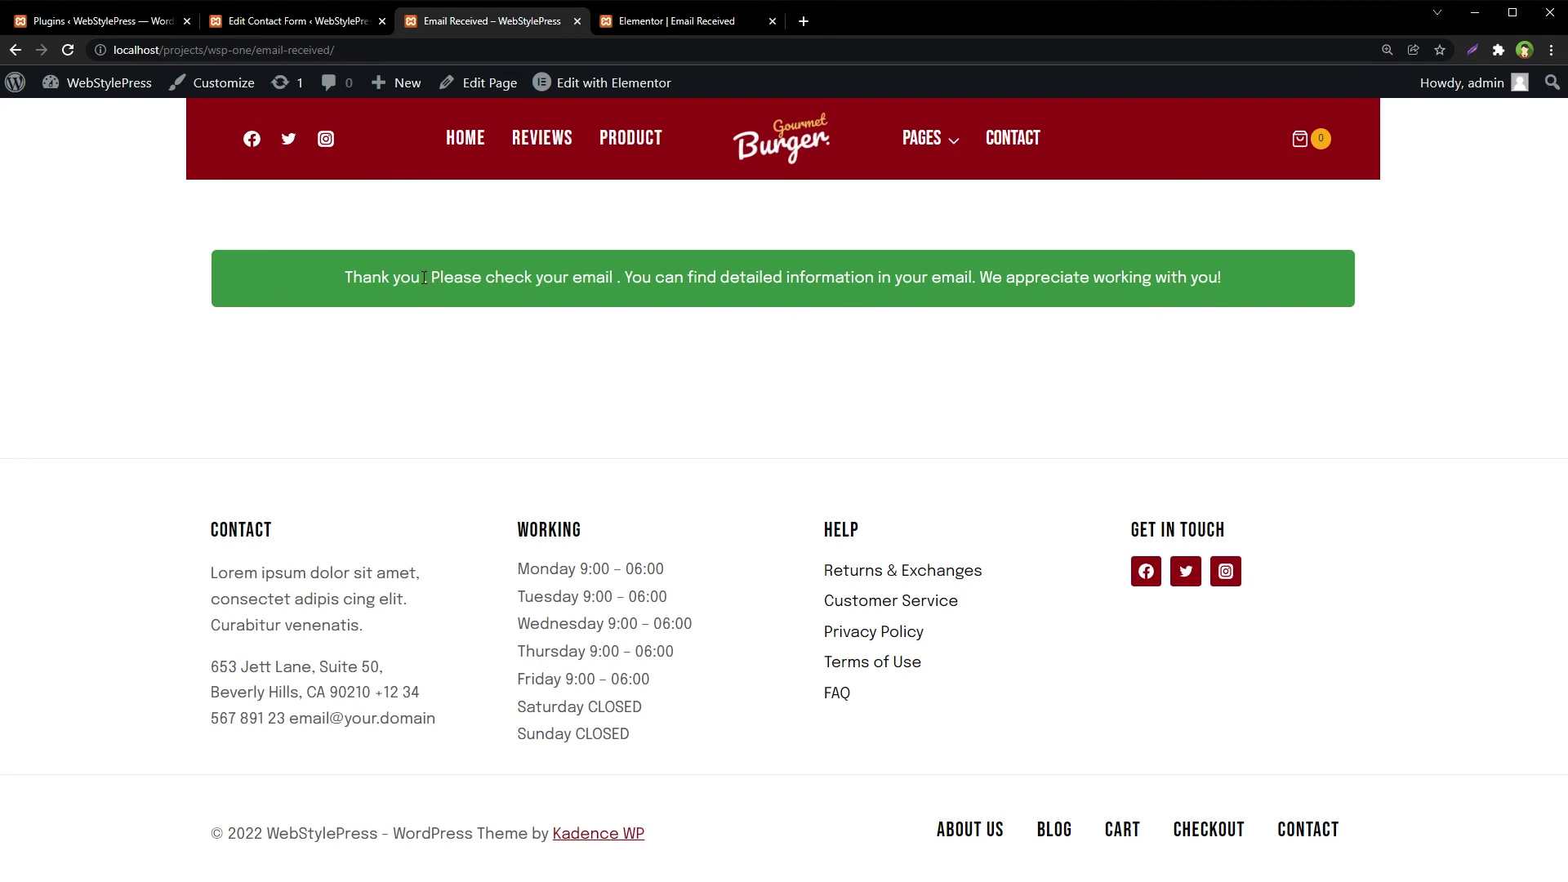
click(1012, 138)
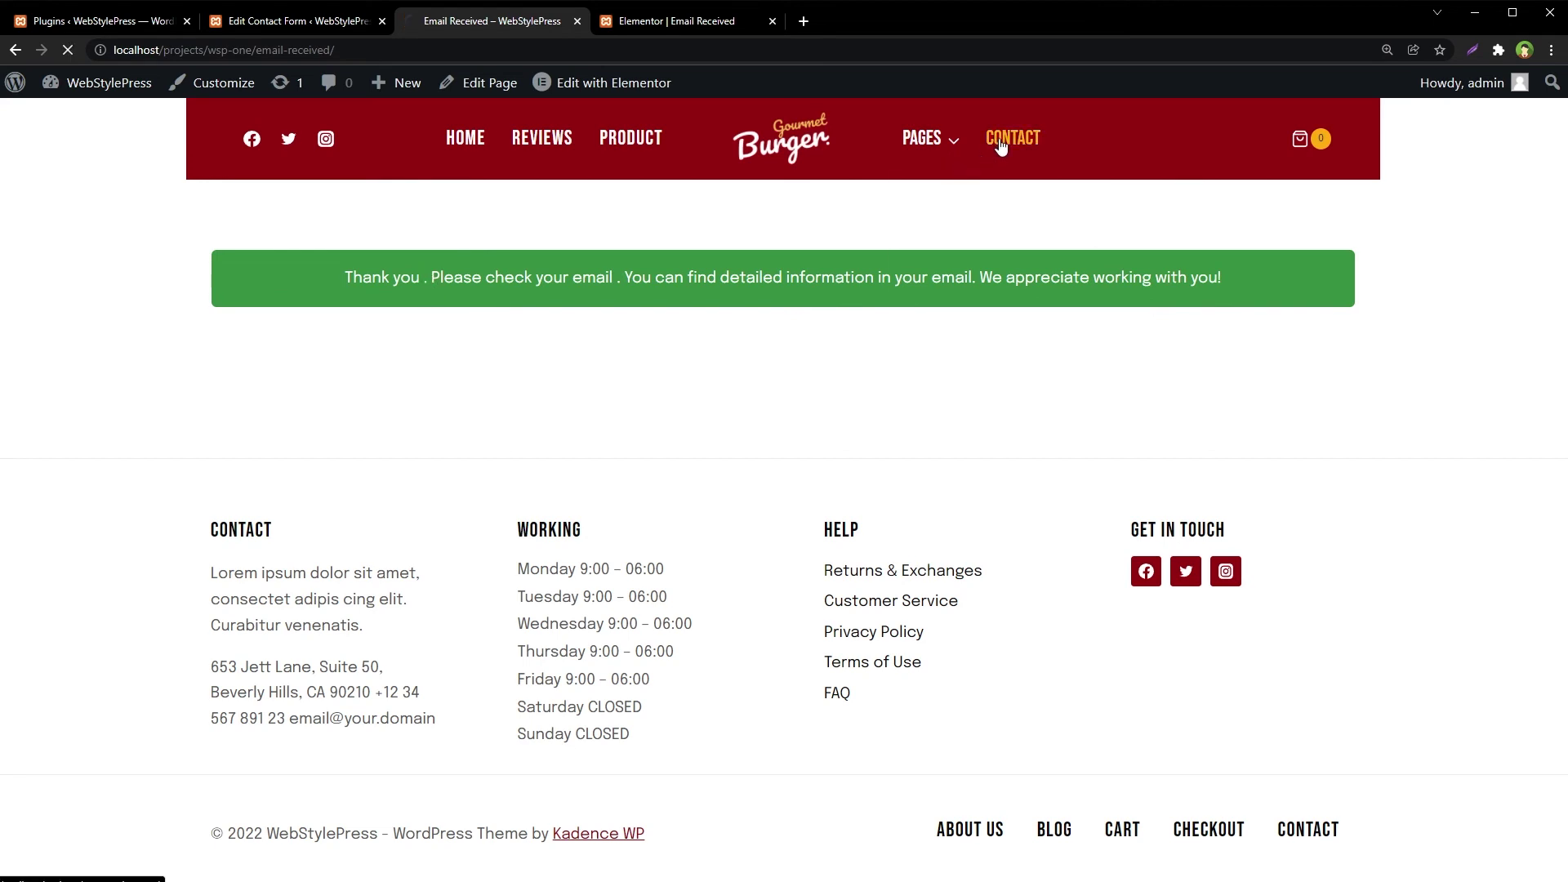
scroll(1158, 296, down, 4)
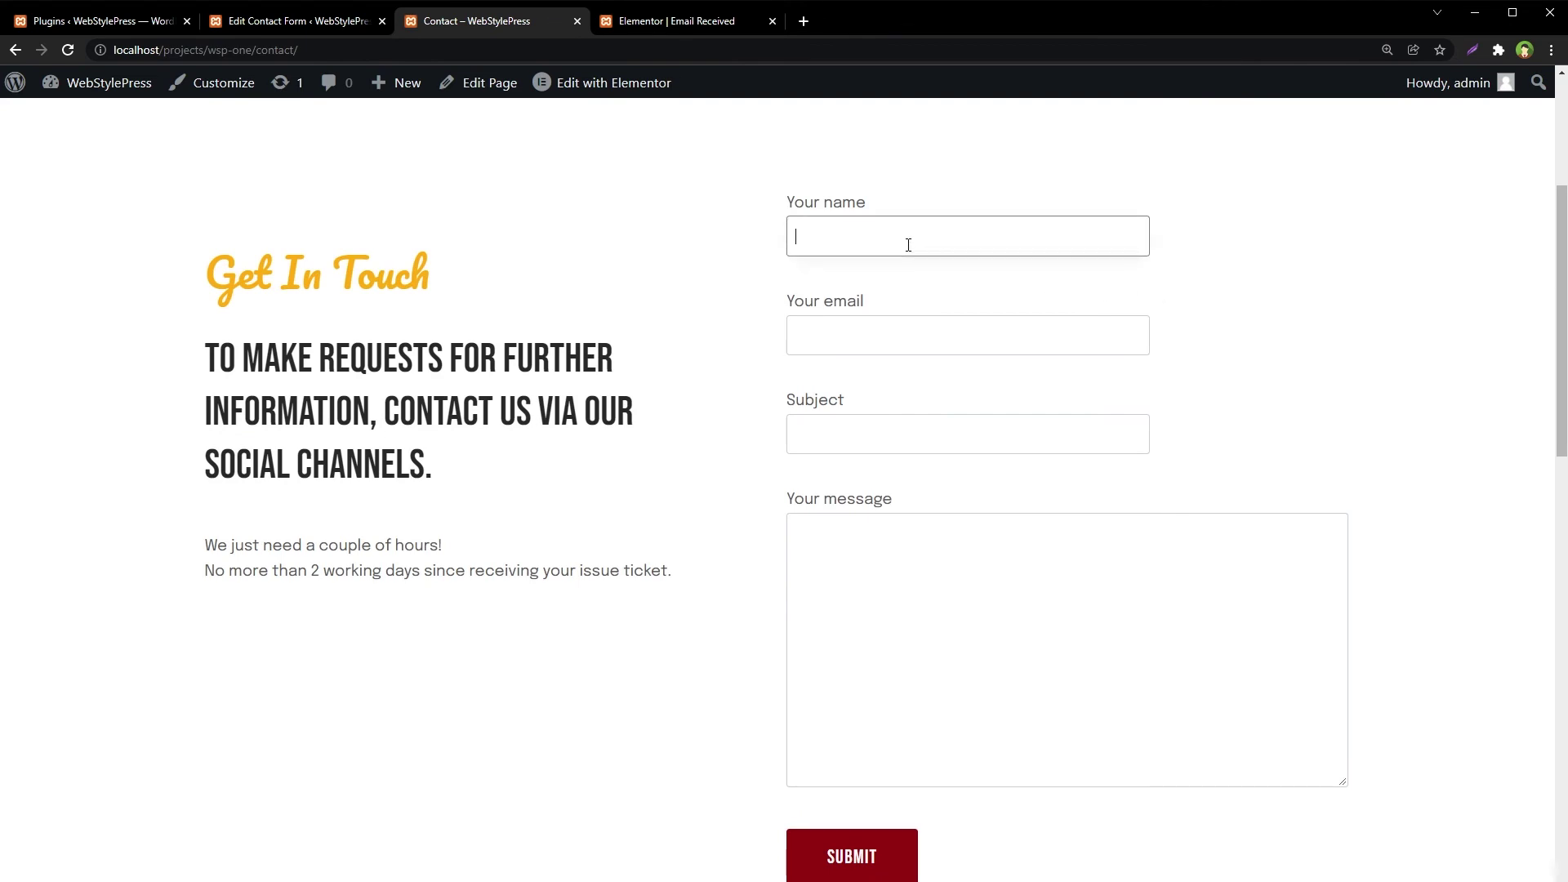
text(WSP)
key(Tab)
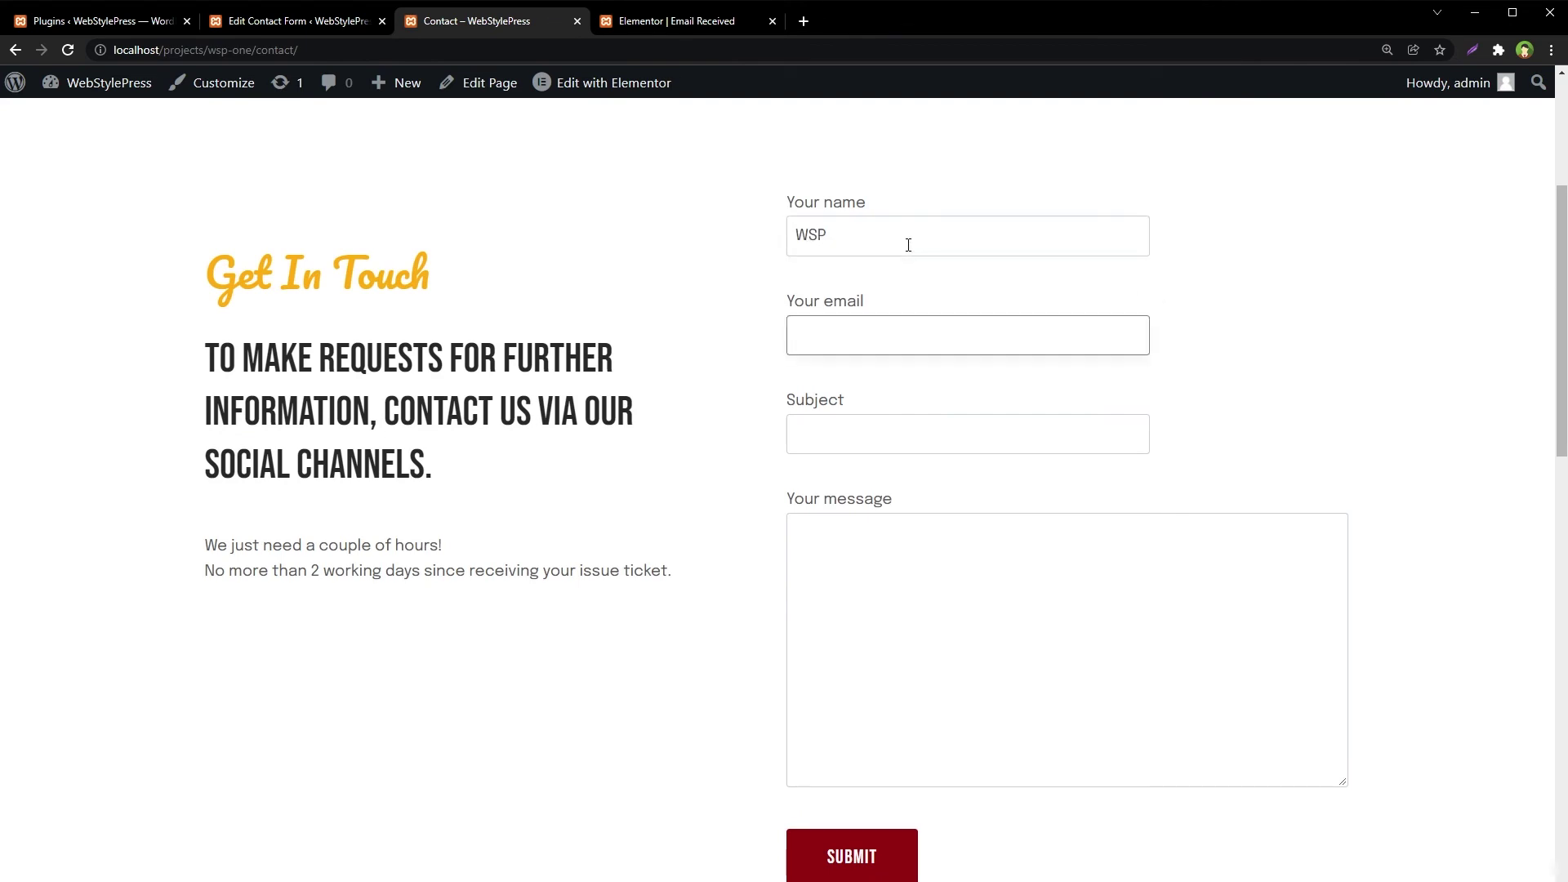
text(ws)
text(ptestemail)
text(@server)
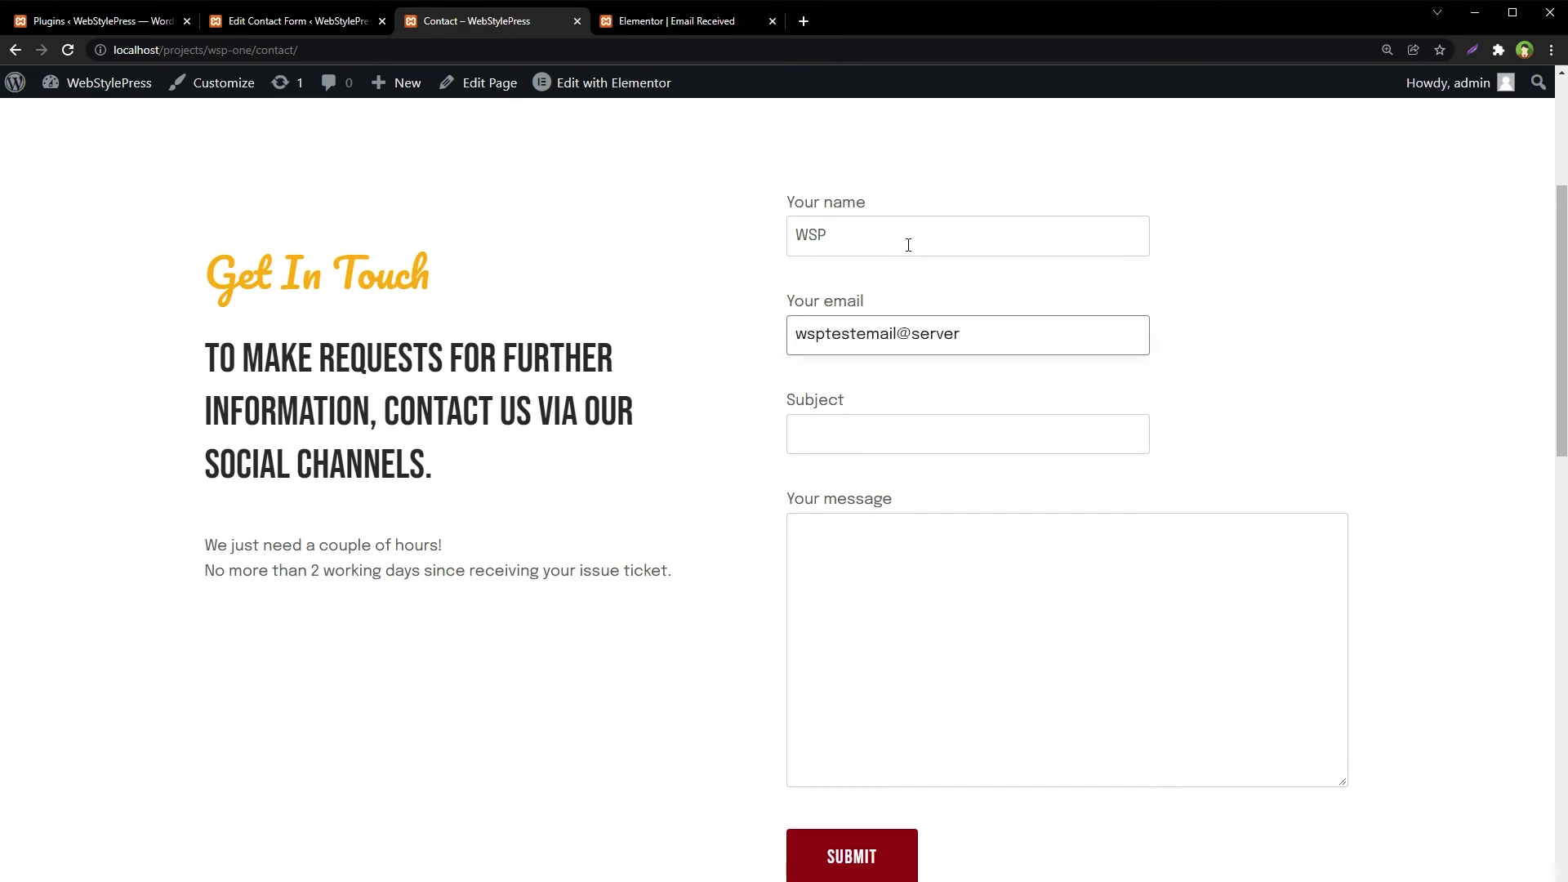
text(.com)
key(Tab)
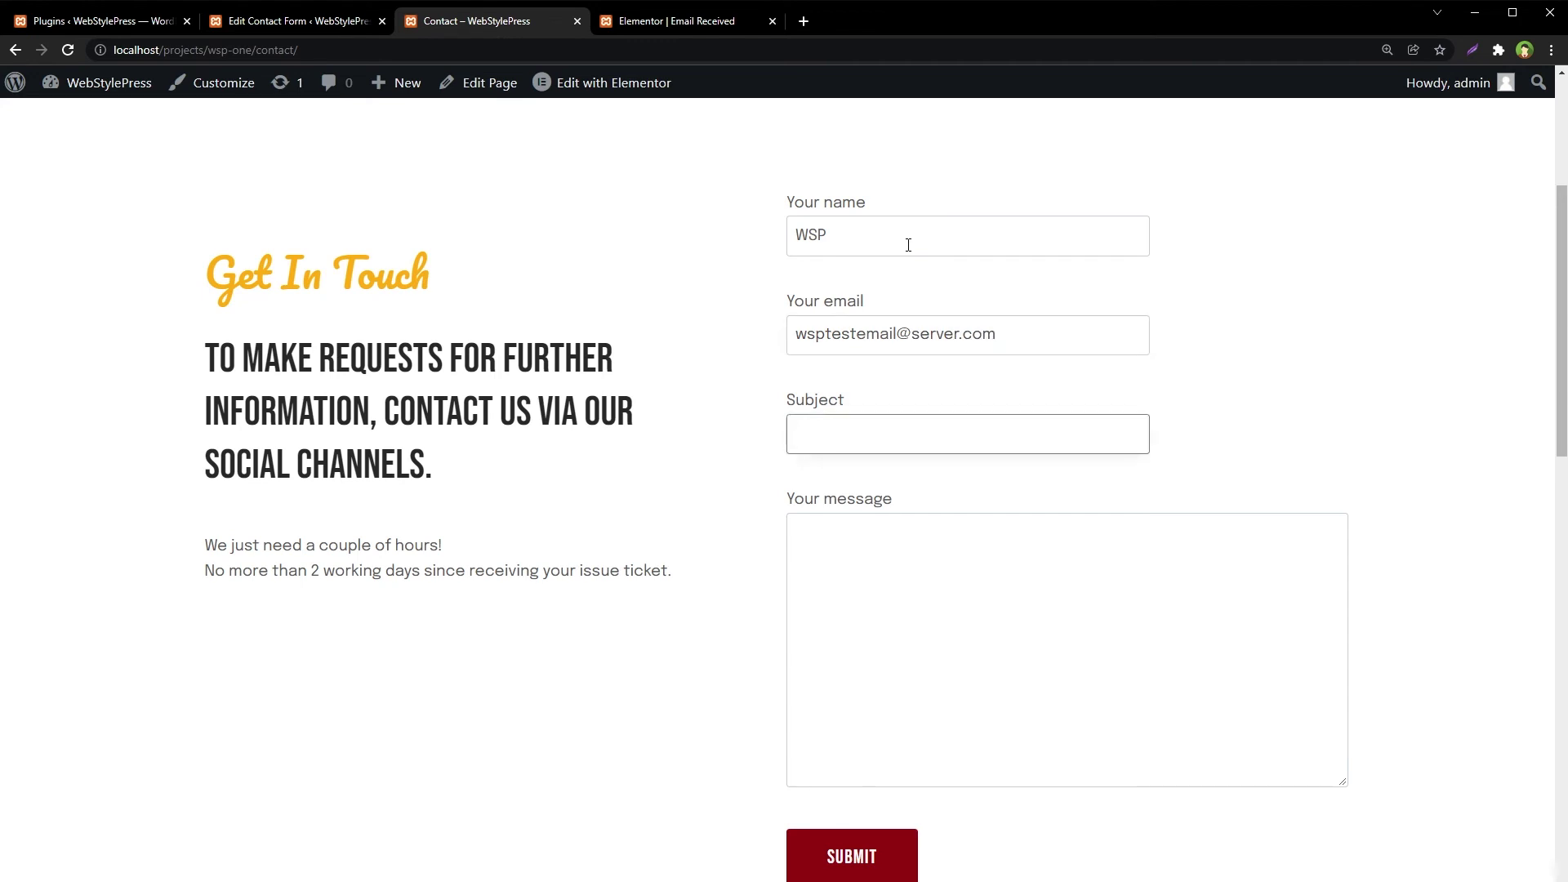
text(test)
key(Tab)
text(test)
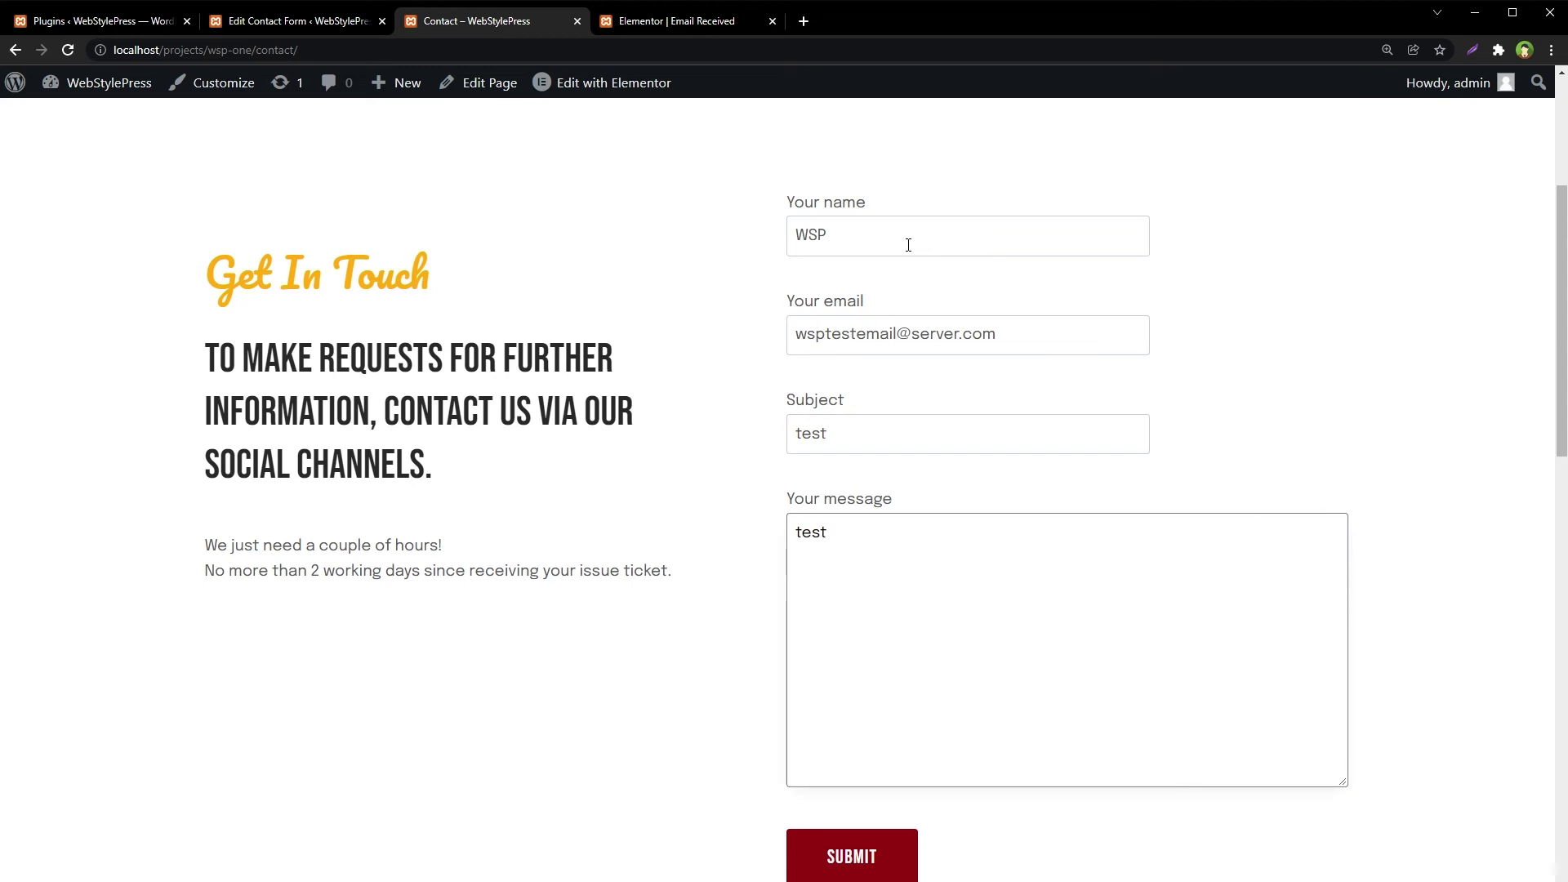
text( msg)
scroll(1200, 290, down, 1)
click(874, 793)
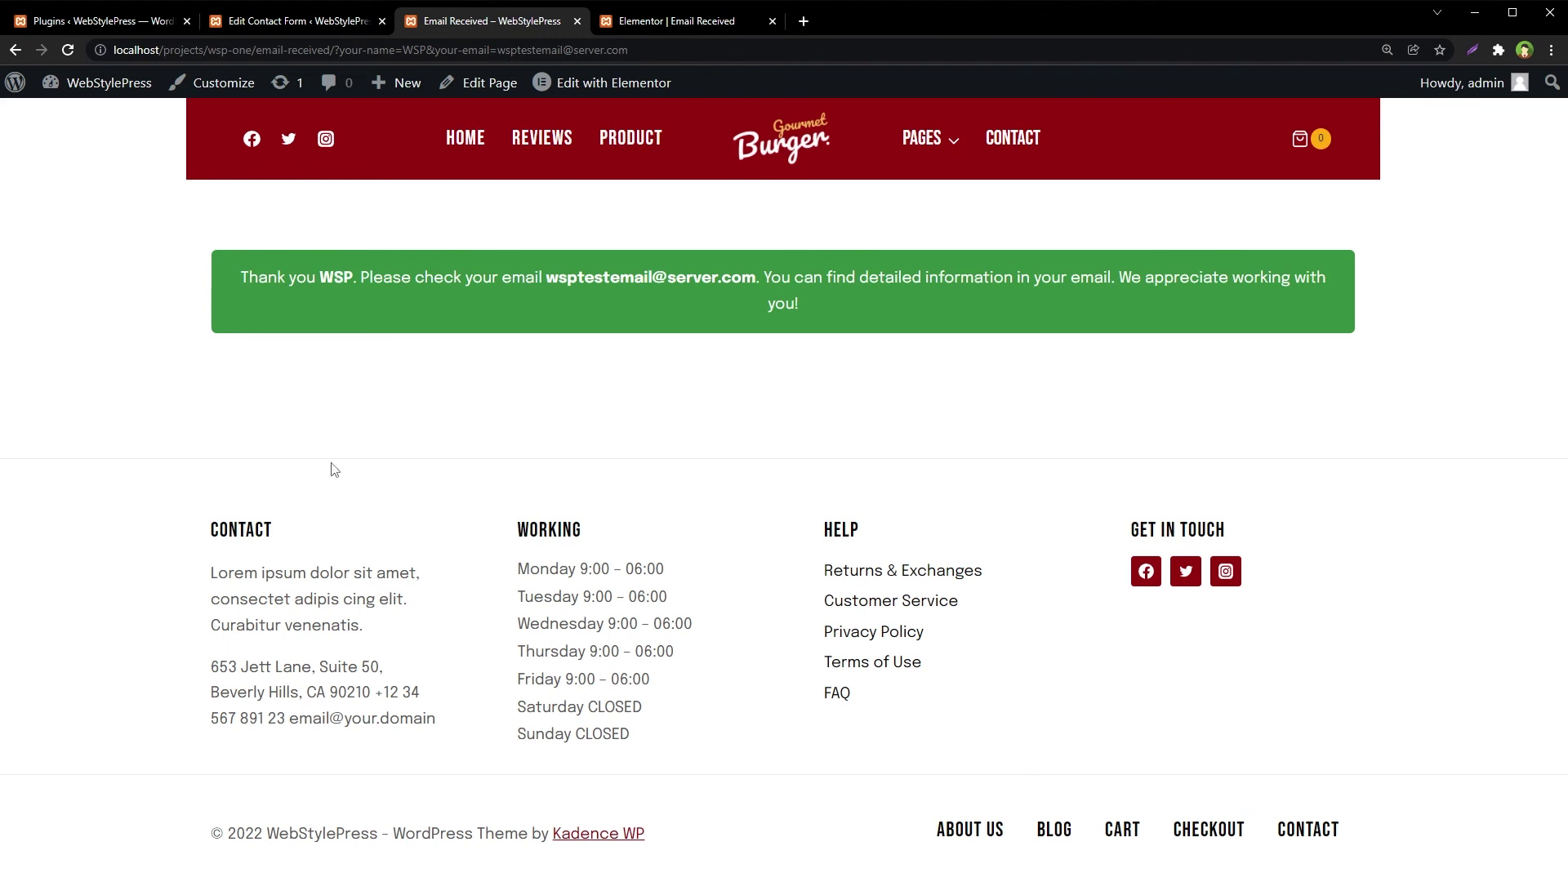
double_click(335, 275)
key(ctrl+plus)
key(ctrl+plus)
key(ctrl+plus)
drag(470, 362, 764, 372)
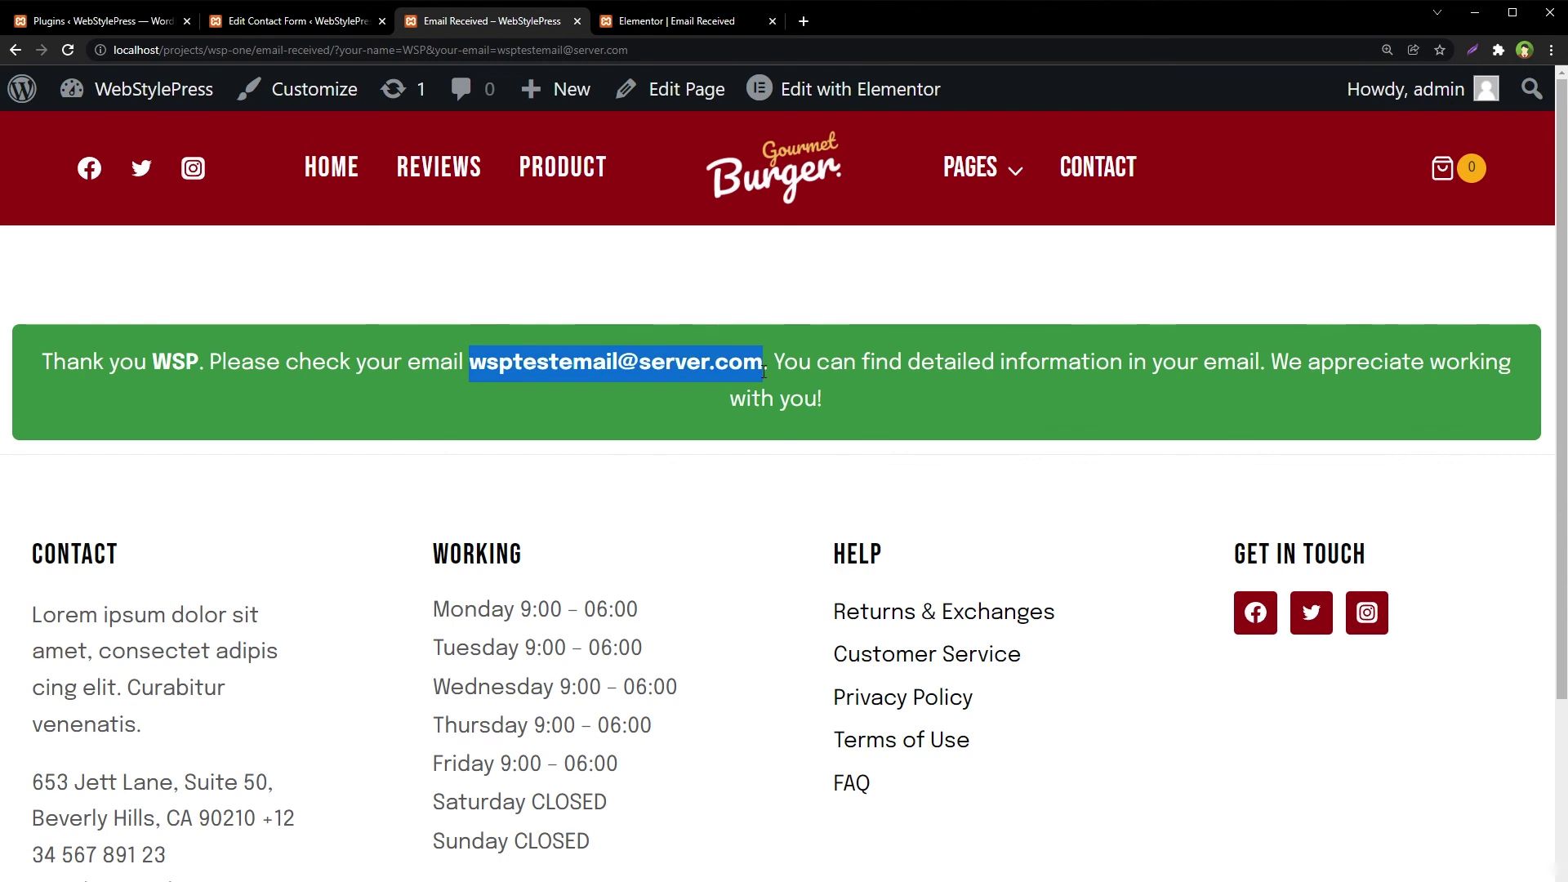